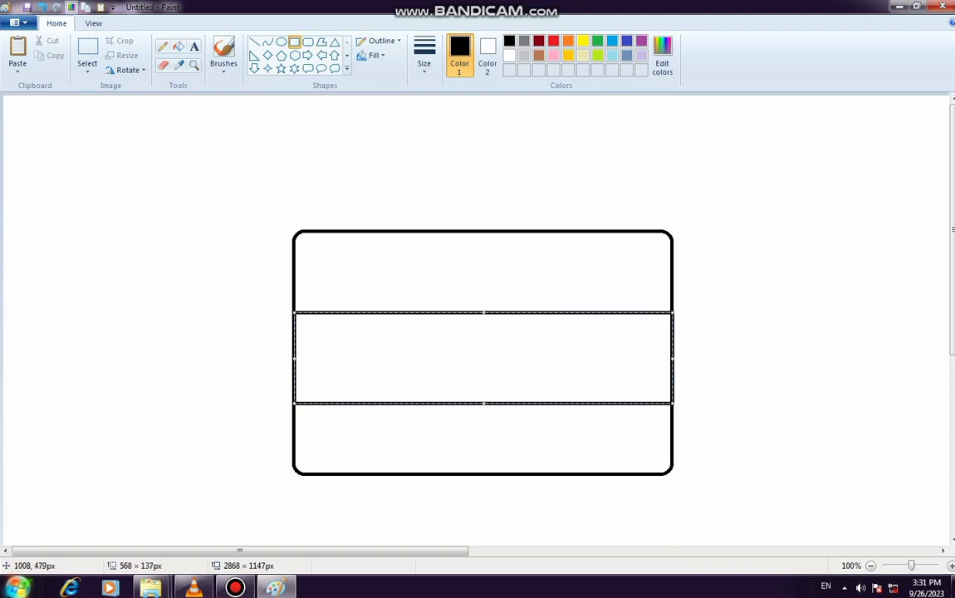
# Stretch the middle rectangle up and down to about 568 × 212 px across the rounded camera body
pyautogui.moveTo(483, 403); pyautogui.dragTo(477, 430)
pyautogui.moveTo(480, 313); pyautogui.dragTo(483, 292)
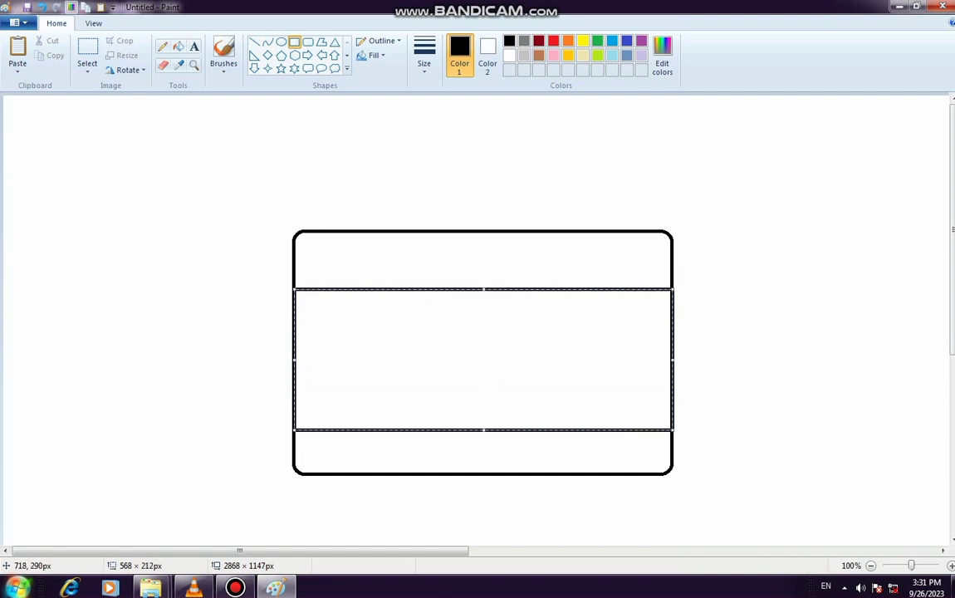
pyautogui.click(811, 365)
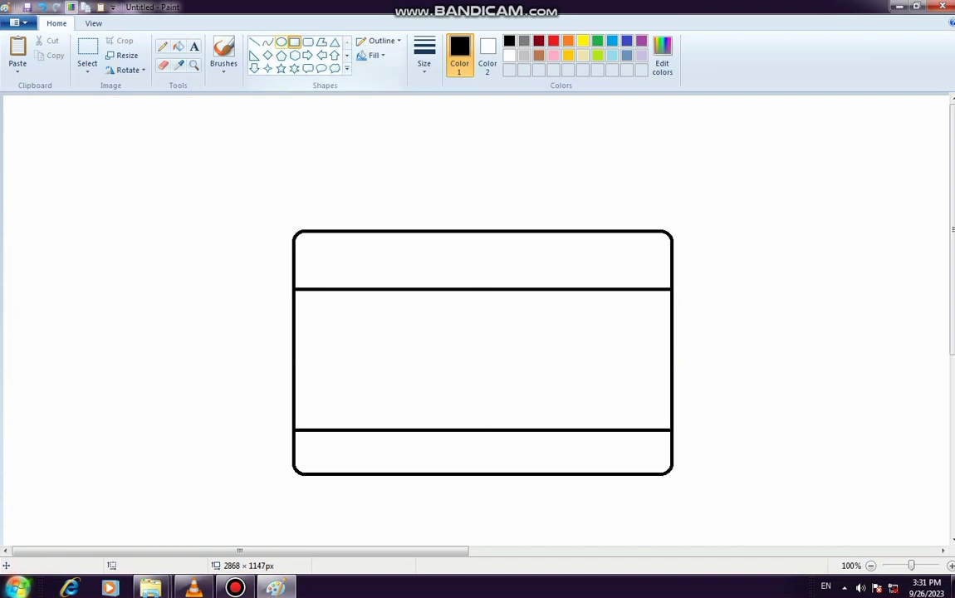
# Draw a circle of about 296 × 294 px for the lens and center it on the camera body
pyautogui.click(280, 41)
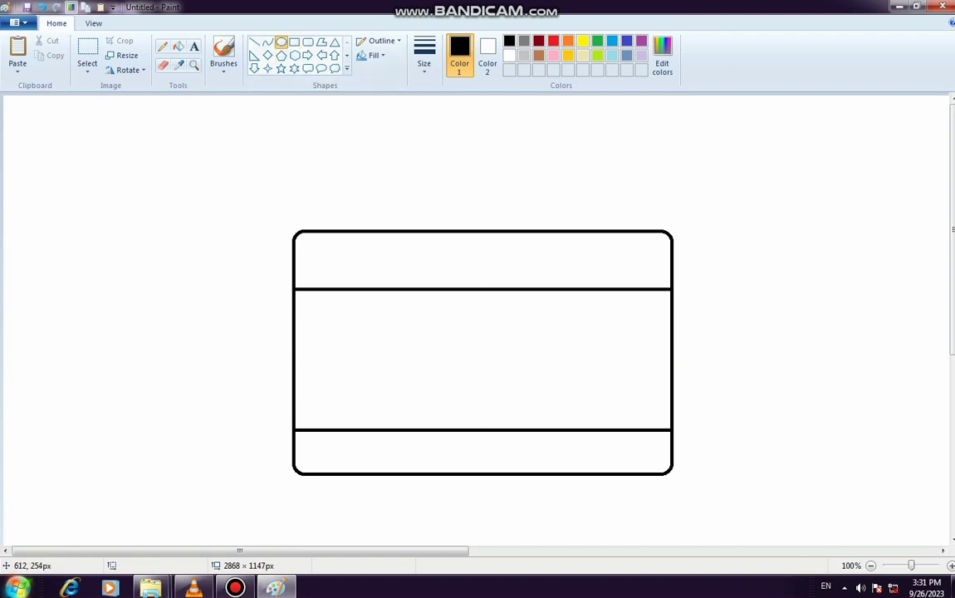
pyautogui.moveTo(411, 264); pyautogui.dragTo(599, 452)
pyautogui.moveTo(510, 335); pyautogui.dragTo(490, 335)
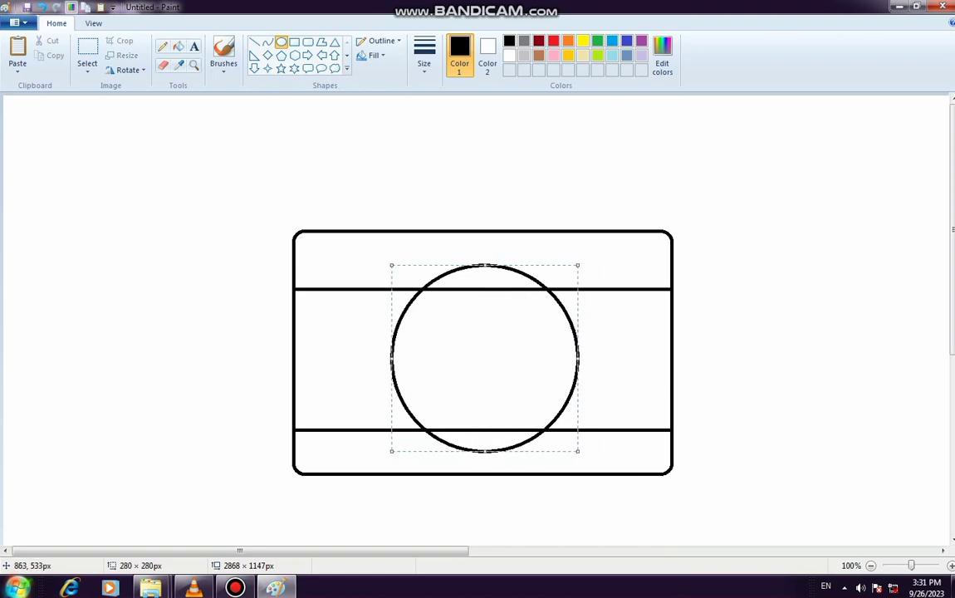
pyautogui.moveTo(578, 451); pyautogui.dragTo(588, 460)
pyautogui.moveTo(495, 367); pyautogui.dragTo(490, 359)
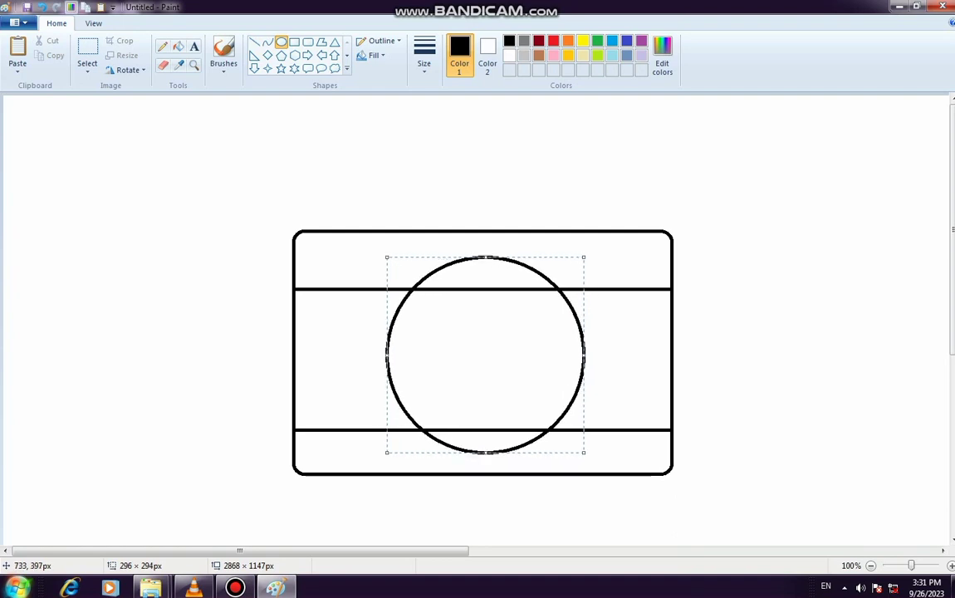
pyautogui.click(130, 210)
# Erase the parts of the two horizontal band lines that run through the lens circle
pyautogui.click(163, 65)
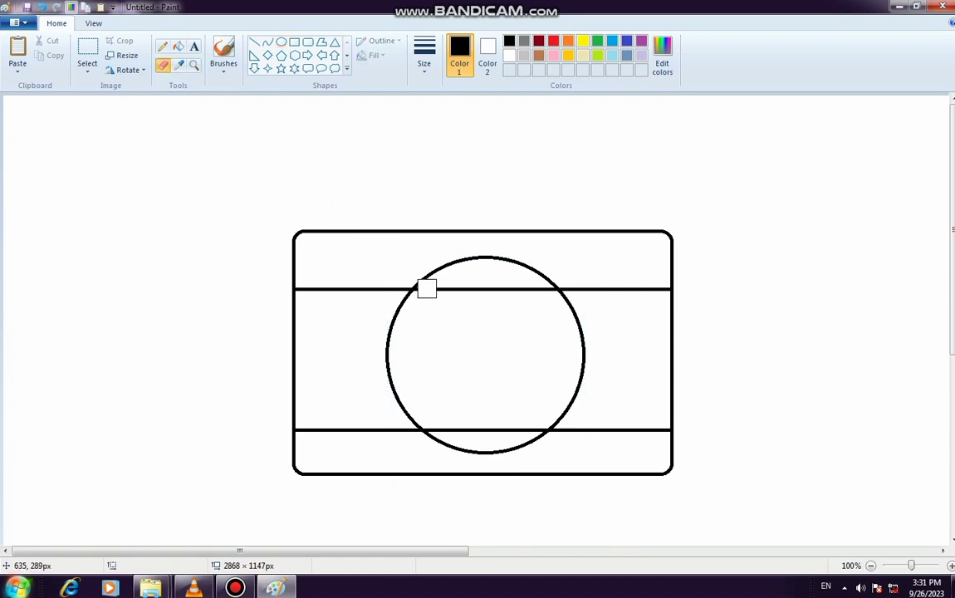
pyautogui.moveTo(426, 299)
pyautogui.mouseDown()
pyautogui.moveTo(458, 290)
pyautogui.moveTo(543, 296)
pyautogui.mouseUp()
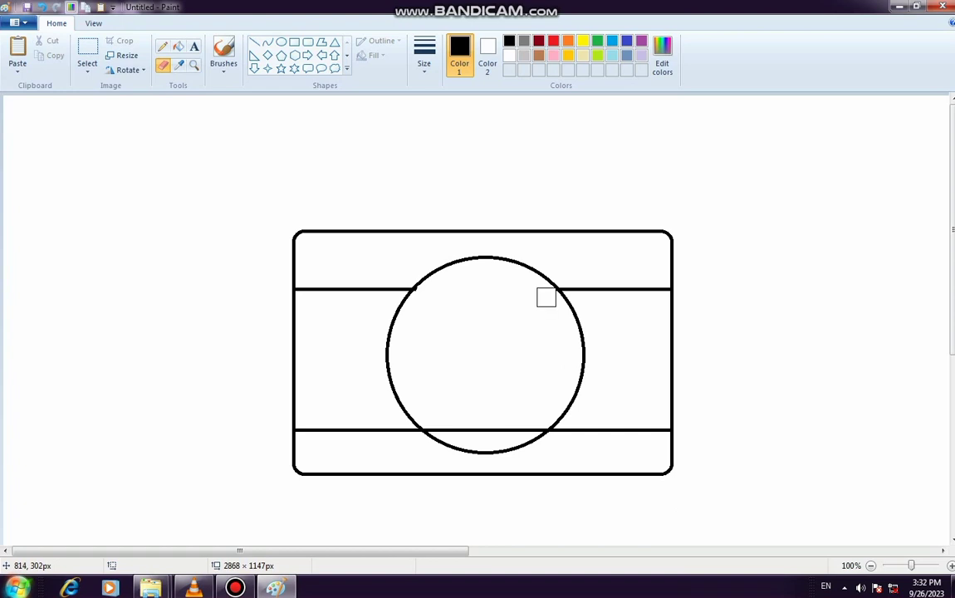
pyautogui.moveTo(534, 422); pyautogui.dragTo(436, 424)
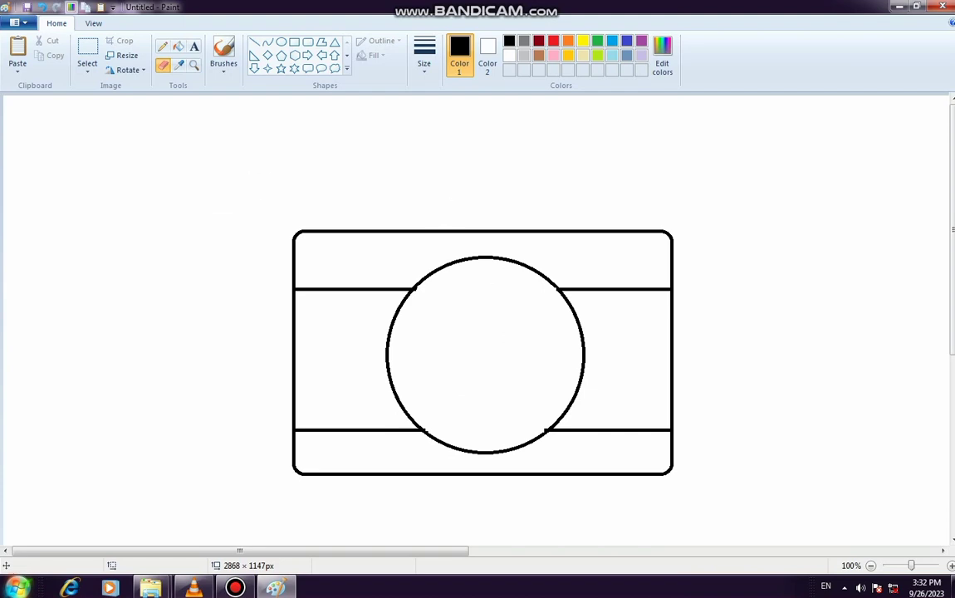
# Draw a smaller circle of about 258 × 261 px and center it inside the lens circle
pyautogui.click(281, 42)
pyautogui.moveTo(420, 282); pyautogui.dragTo(588, 449)
pyautogui.moveTo(545, 373); pyautogui.dragTo(528, 363)
pyautogui.moveTo(568, 441); pyautogui.dragTo(572, 445)
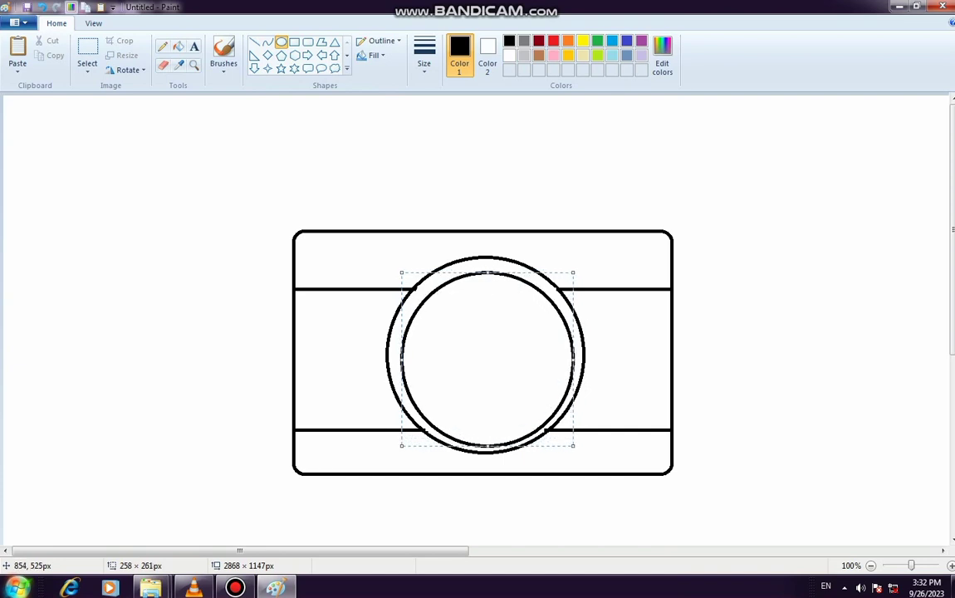
pyautogui.moveTo(505, 373); pyautogui.dragTo(504, 373)
pyautogui.press('Up')
pyautogui.press('Up')
pyautogui.press('Up')
pyautogui.press('Up')
pyautogui.press('Up')
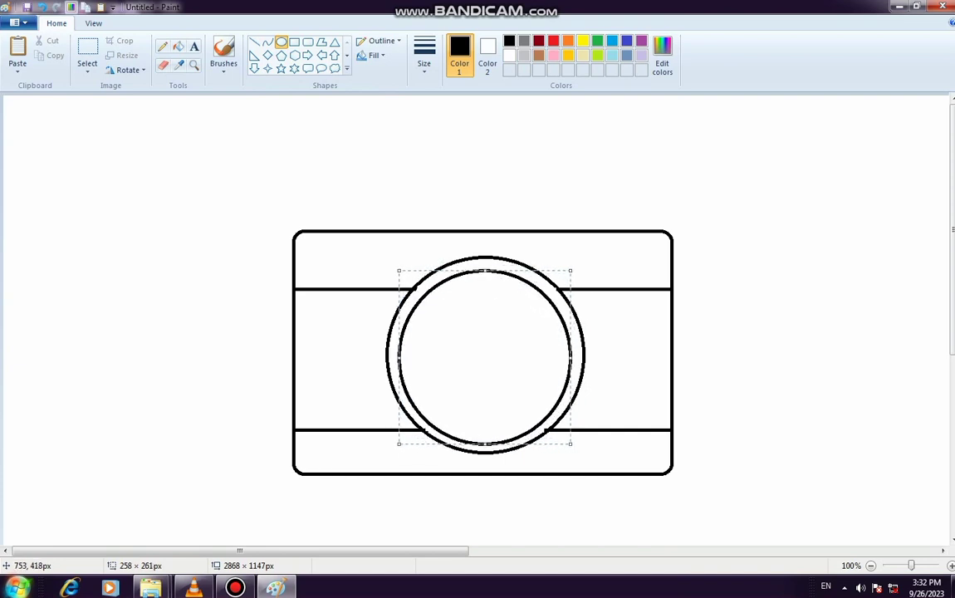
pyautogui.press('Right')
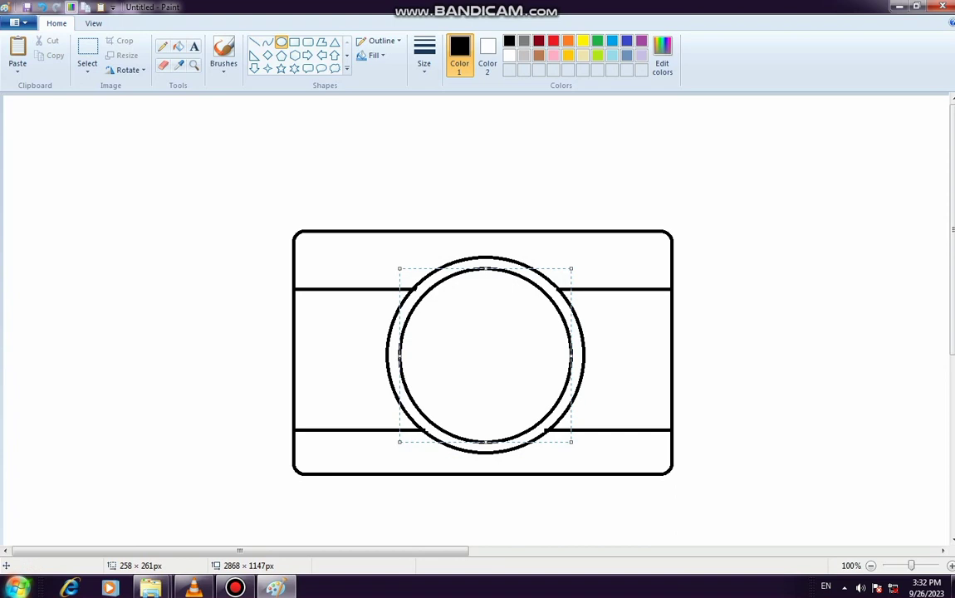
pyautogui.press('Escape')
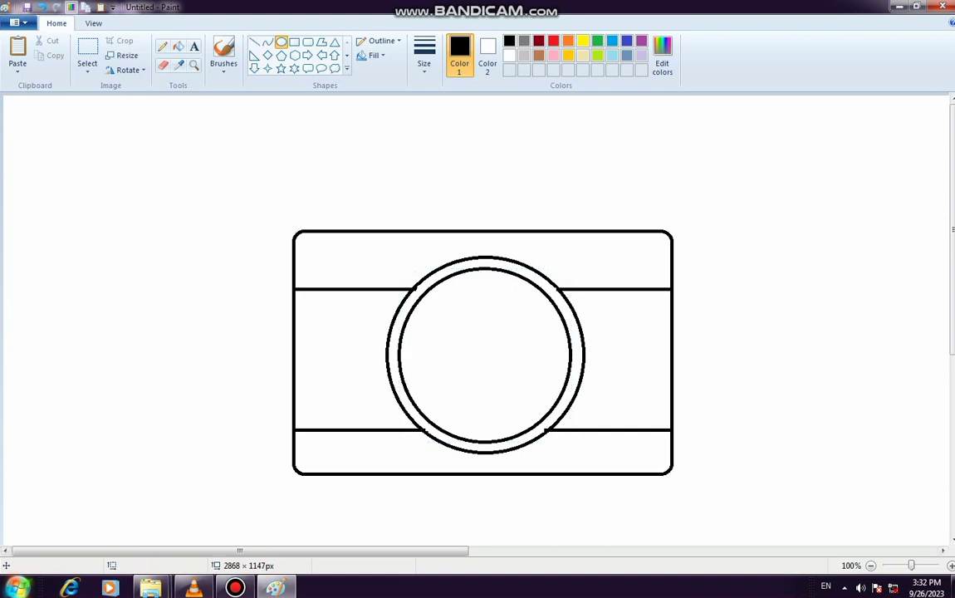
pyautogui.click(255, 41)
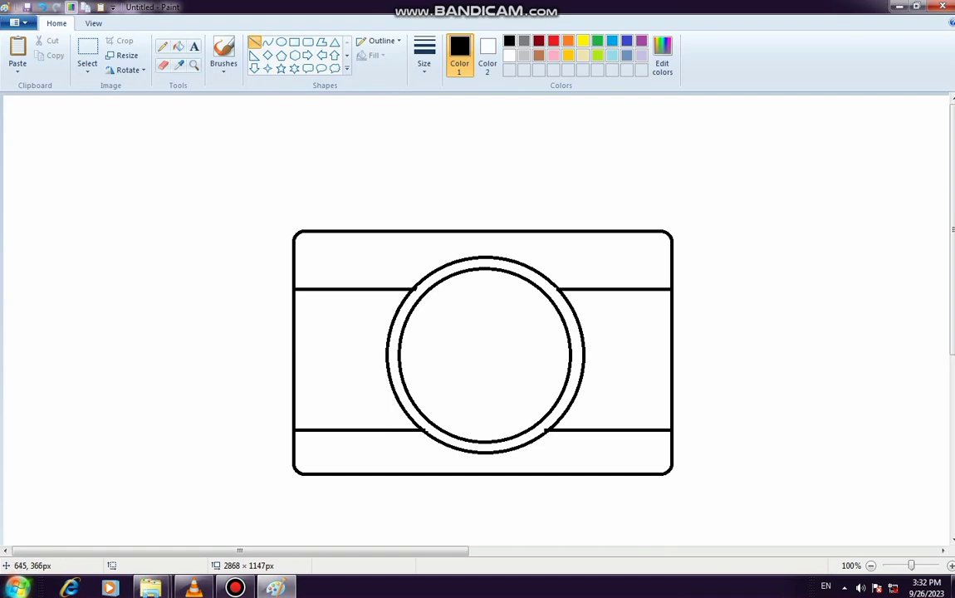
pyautogui.moveTo(428, 340); pyautogui.dragTo(464, 339)
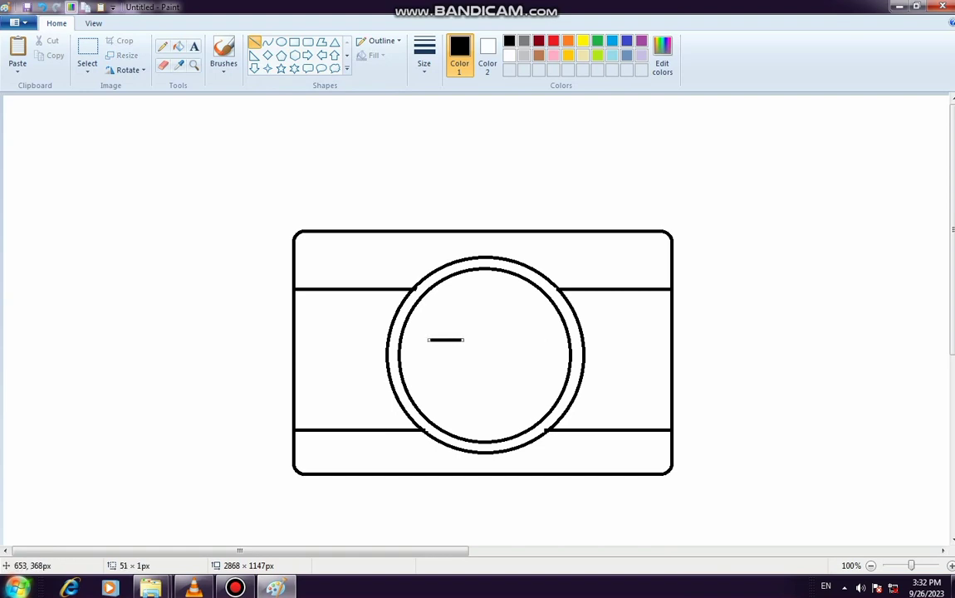
pyautogui.hotkey('ctrl', 'z')
# Draw the left eye as an upright oval over an upward-bowed curve, erasing the oval's part below the curve
pyautogui.click(268, 41)
pyautogui.moveTo(432, 340)
pyautogui.mouseDown()
pyautogui.moveTo(468, 341)
pyautogui.moveTo(432, 322)
pyautogui.moveTo(476, 370)
pyautogui.moveTo(460, 333)
pyautogui.moveTo(471, 332)
pyautogui.moveTo(429, 331)
pyautogui.moveTo(443, 344)
pyautogui.mouseUp()
pyautogui.click(281, 42)
pyautogui.click(486, 344)
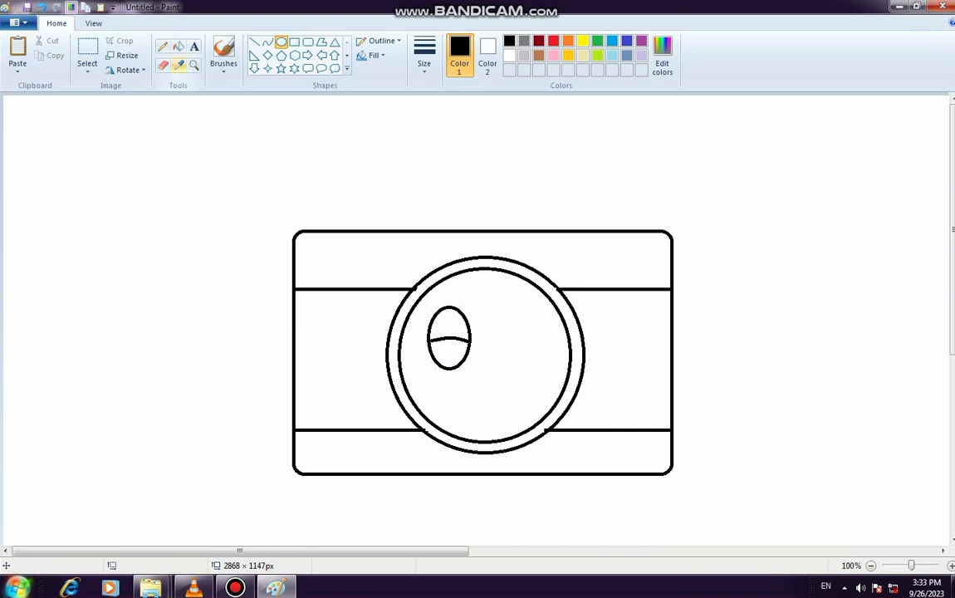
pyautogui.click(163, 65)
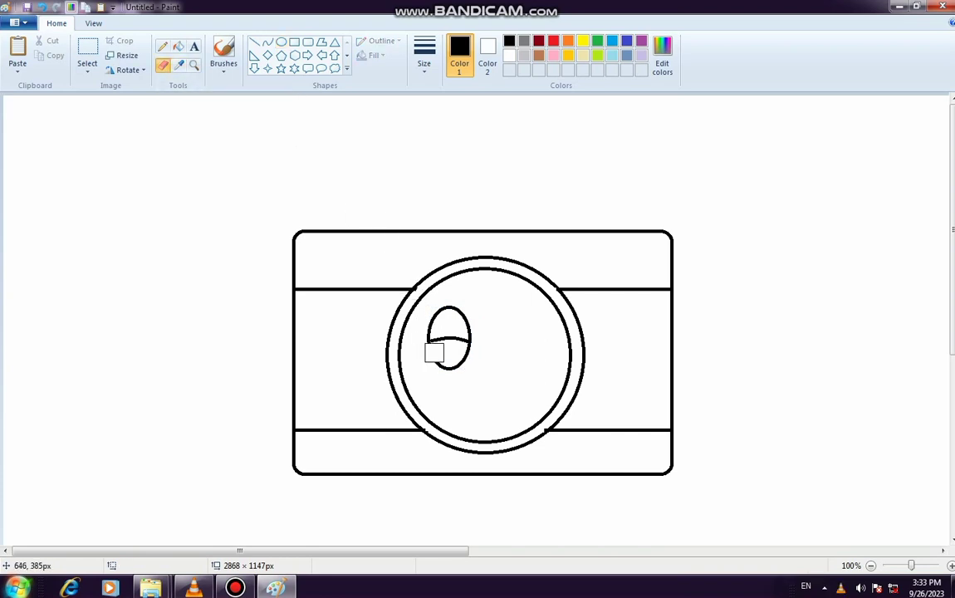
pyautogui.moveTo(437, 349)
pyautogui.mouseDown()
pyautogui.moveTo(452, 367)
pyautogui.moveTo(460, 354)
pyautogui.mouseUp()
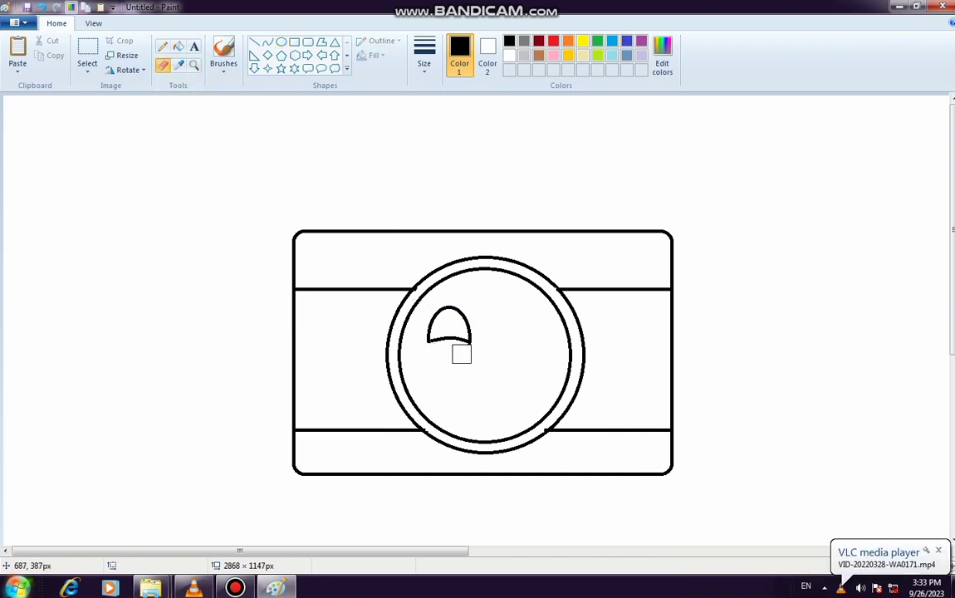
# Copy the left eye and place the duplicate level with it on the right side of the lens
pyautogui.click(87, 50)
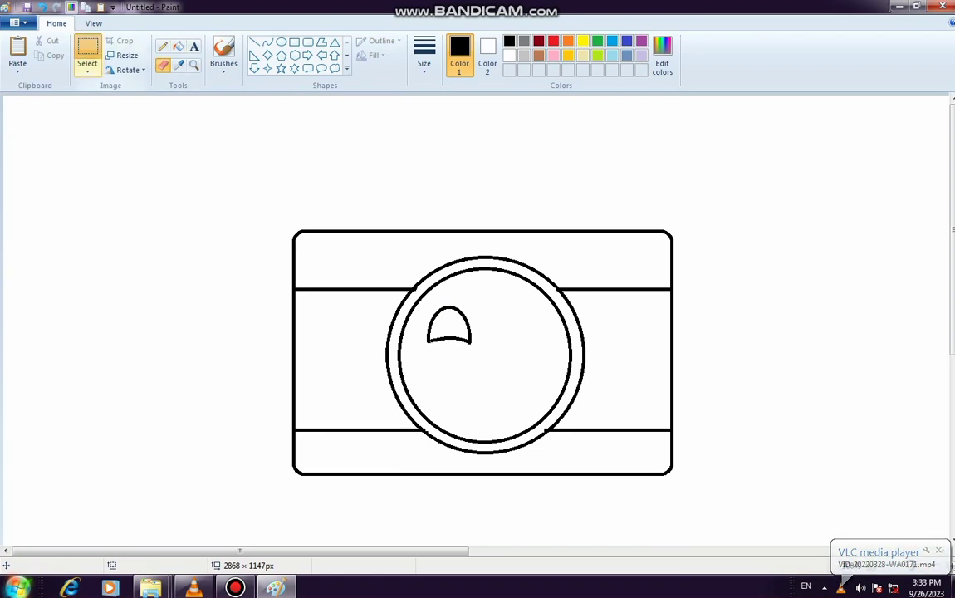
pyautogui.moveTo(427, 303); pyautogui.dragTo(491, 350)
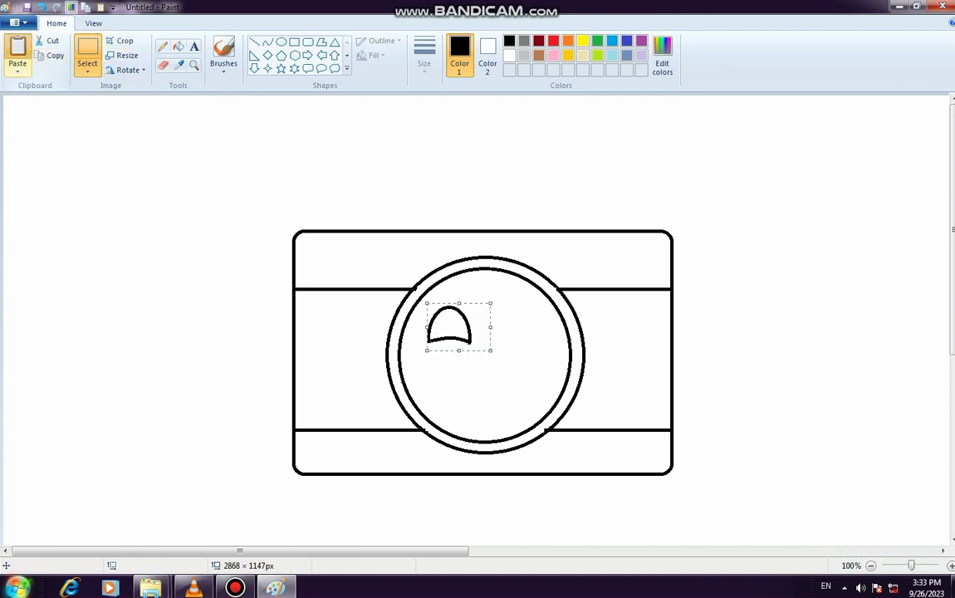
pyautogui.click(18, 50)
pyautogui.moveTo(33, 131); pyautogui.dragTo(521, 328)
pyautogui.click(454, 320)
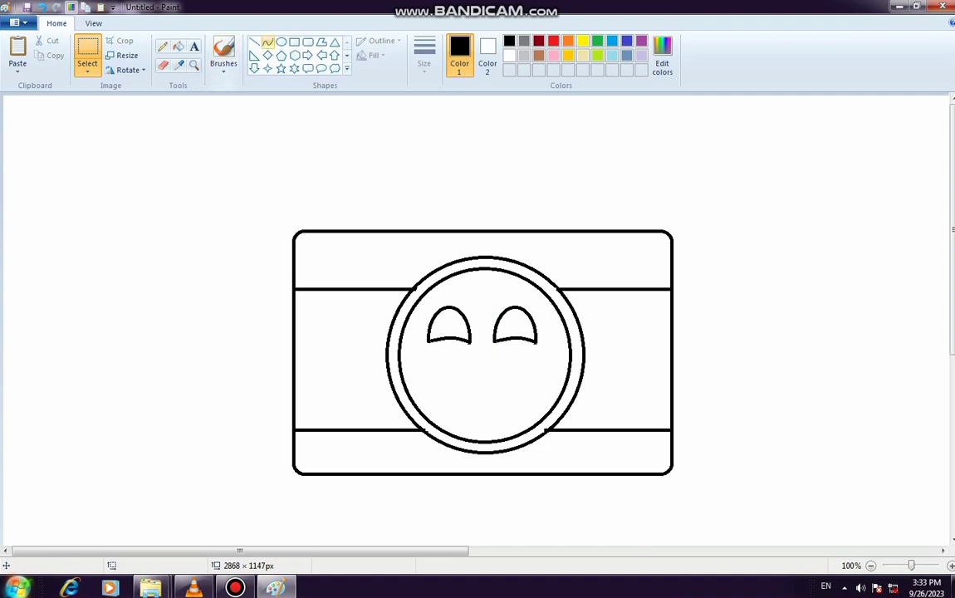
# Draw a larger highlight circle and a smaller one of about 13 × 14 px inside the left eye with a thinner outline
pyautogui.click(281, 42)
pyautogui.click(423, 55)
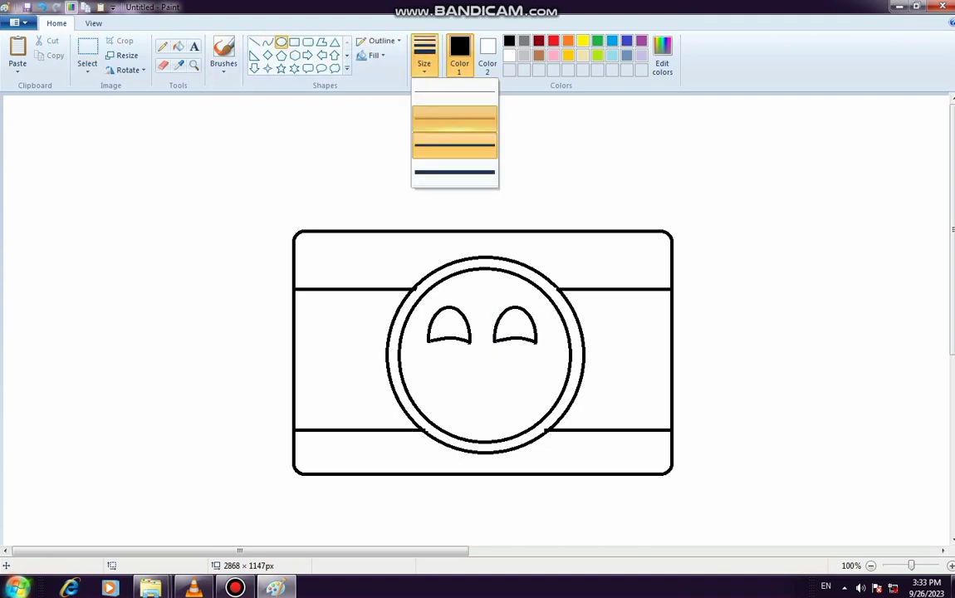
pyautogui.click(455, 145)
pyautogui.moveTo(440, 316)
pyautogui.mouseDown()
pyautogui.moveTo(458, 322)
pyautogui.moveTo(453, 331)
pyautogui.mouseUp()
pyautogui.click(468, 326)
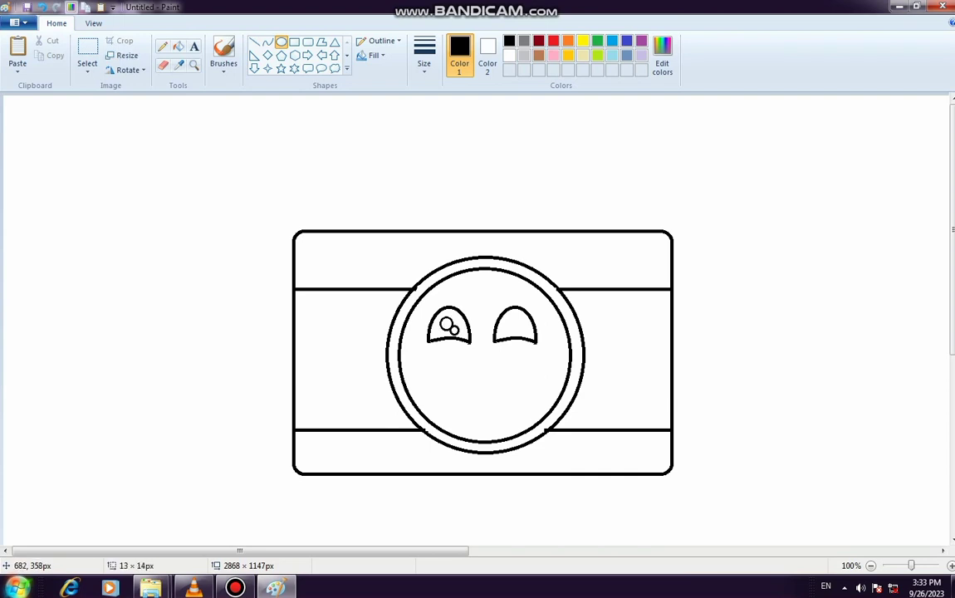
pyautogui.press('Escape')
# Draw a larger highlight circle inside the right eye with a smaller one at its lower left
pyautogui.moveTo(506, 315); pyautogui.dragTo(520, 331)
pyautogui.click(534, 333)
pyautogui.click(558, 357)
pyautogui.moveTo(503, 333); pyautogui.dragTo(505, 335)
pyautogui.click(318, 151)
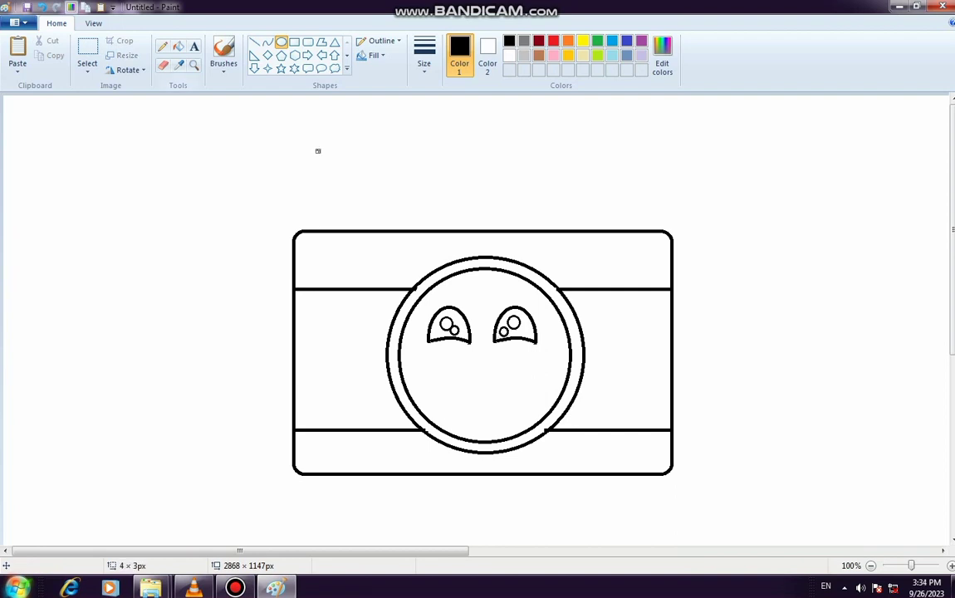
# Fill both eyes with black around the white highlight circles
pyautogui.click(178, 47)
pyautogui.click(438, 332)
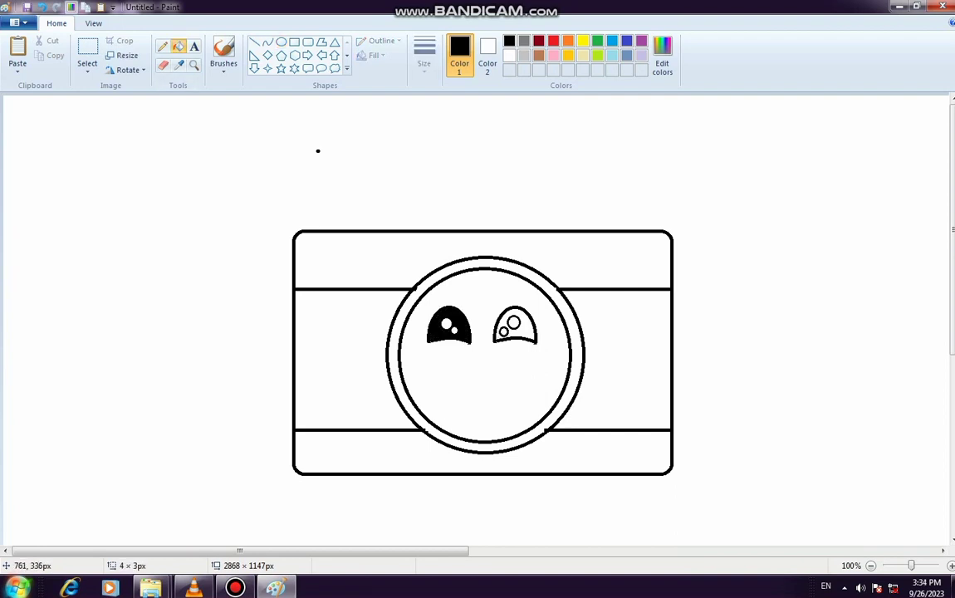
pyautogui.click(508, 334)
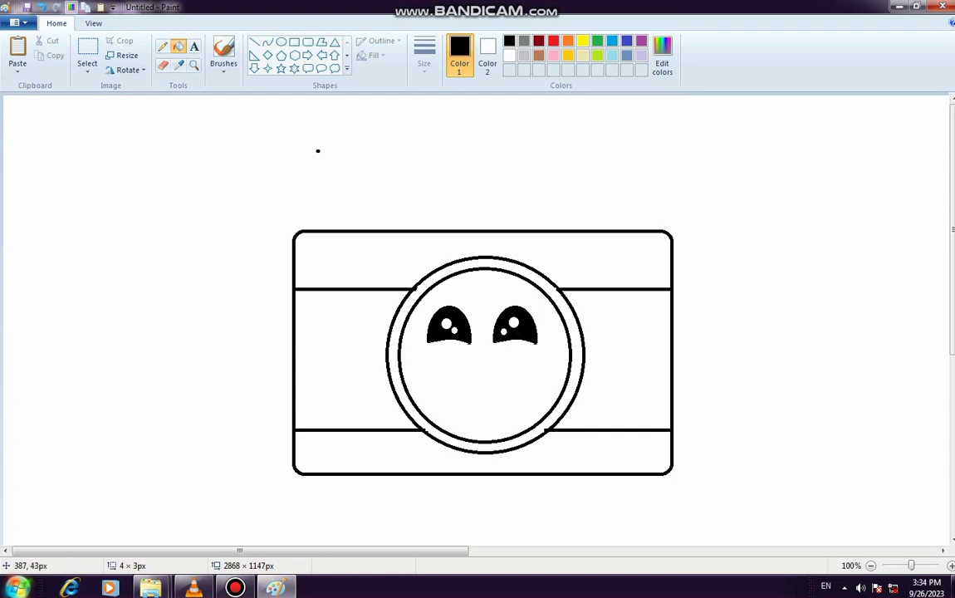
# Draw two short slanted eyelashes at the outer upper side of each eye with the Line tool
pyautogui.click(255, 42)
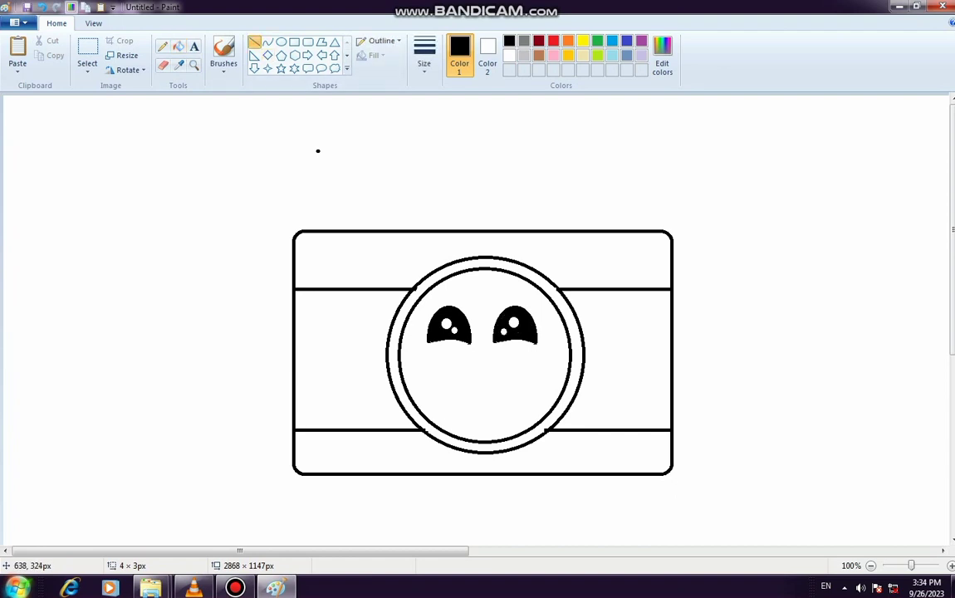
pyautogui.moveTo(426, 309)
pyautogui.mouseDown()
pyautogui.moveTo(446, 332)
pyautogui.moveTo(426, 314)
pyautogui.mouseUp()
pyautogui.click(460, 388)
pyautogui.moveTo(529, 315); pyautogui.dragTo(538, 315)
pyautogui.click(538, 366)
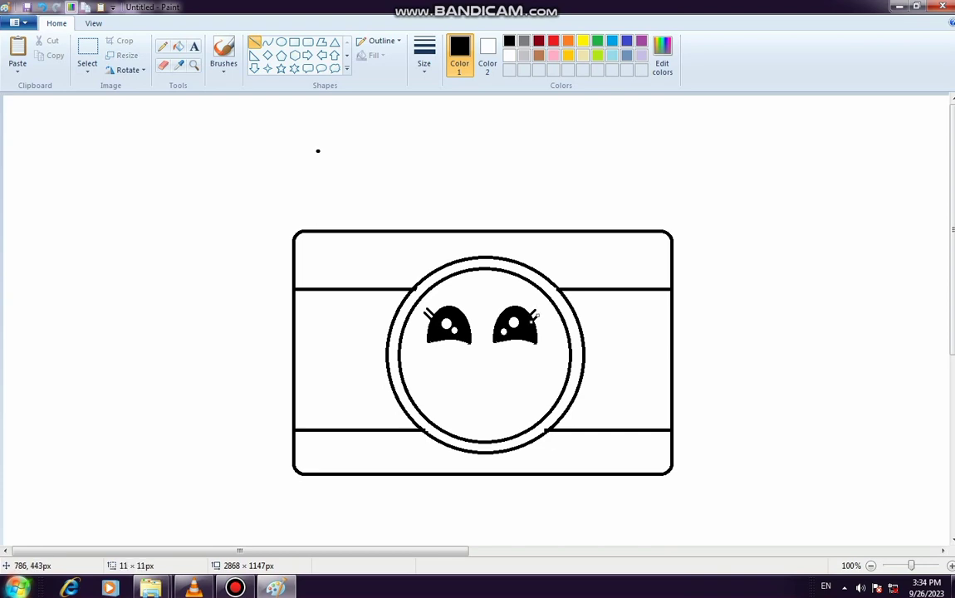
pyautogui.click(615, 440)
# Draw a short horizontal mouth line below the eyes and a small ellipse centered over it
pyautogui.moveTo(468, 364); pyautogui.dragTo(499, 378)
pyautogui.click(489, 392)
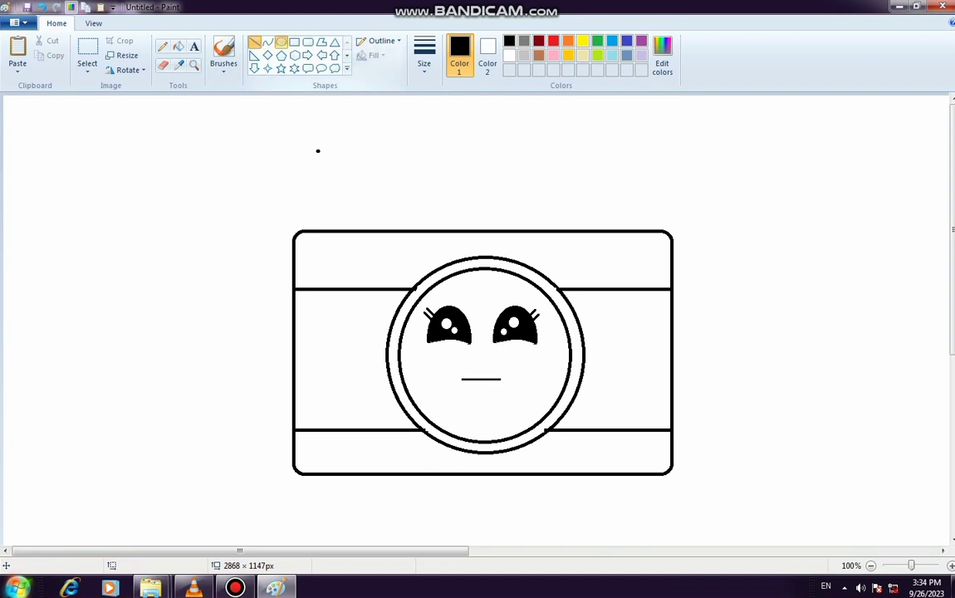
pyautogui.click(280, 41)
pyautogui.moveTo(454, 364); pyautogui.dragTo(480, 402)
pyautogui.press('Left')
pyautogui.press('Left')
pyautogui.click(530, 437)
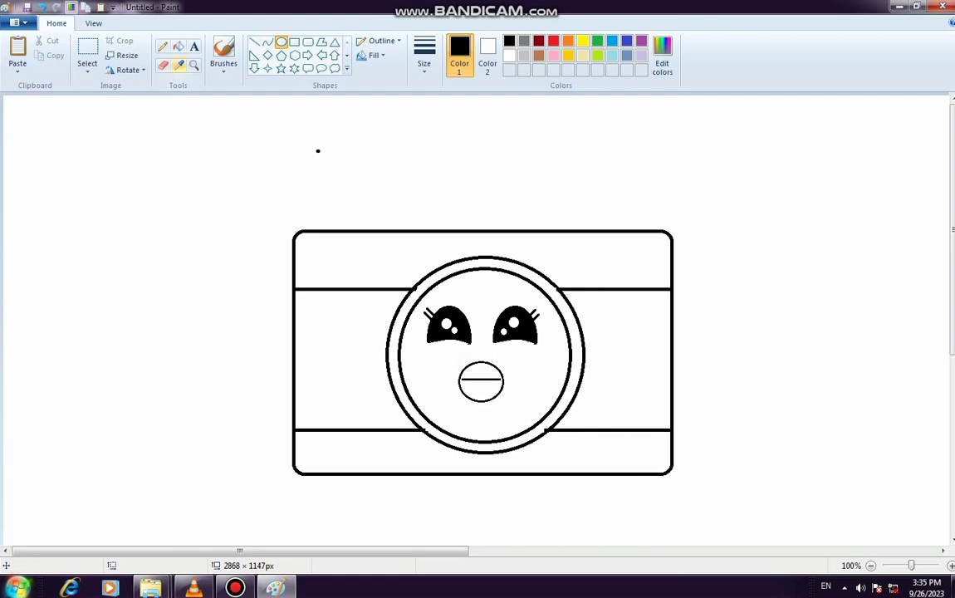
# Erase the upper half of the mouth ellipse and redraw a thin straight line along the mouth's top edge
pyautogui.click(164, 66)
pyautogui.moveTo(454, 368); pyautogui.dragTo(494, 368)
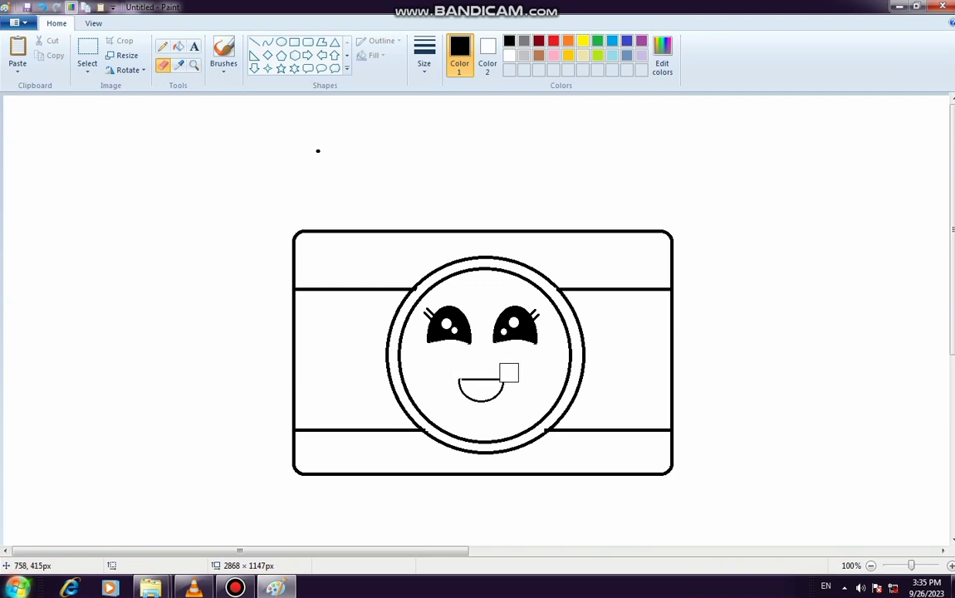
pyautogui.click(254, 43)
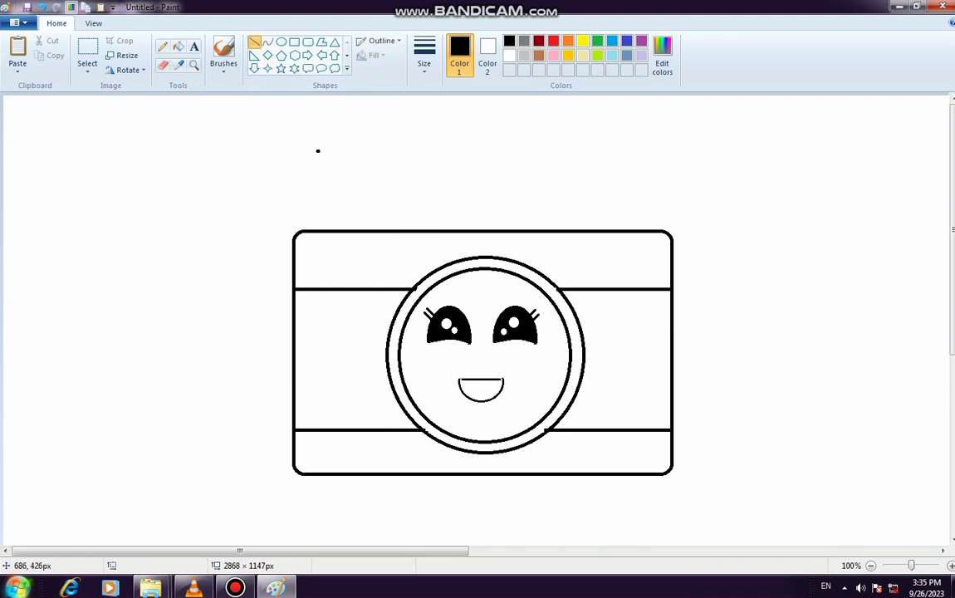
pyautogui.moveTo(457, 378); pyautogui.dragTo(504, 379)
pyautogui.hotkey('ctrl', '-')
pyautogui.hotkey('ctrl', '-')
pyautogui.click(524, 398)
# Draw a light gray circle of about 37 × 37 px with the thinnest outline on the left cheek
pyautogui.click(424, 58)
pyautogui.click(444, 93)
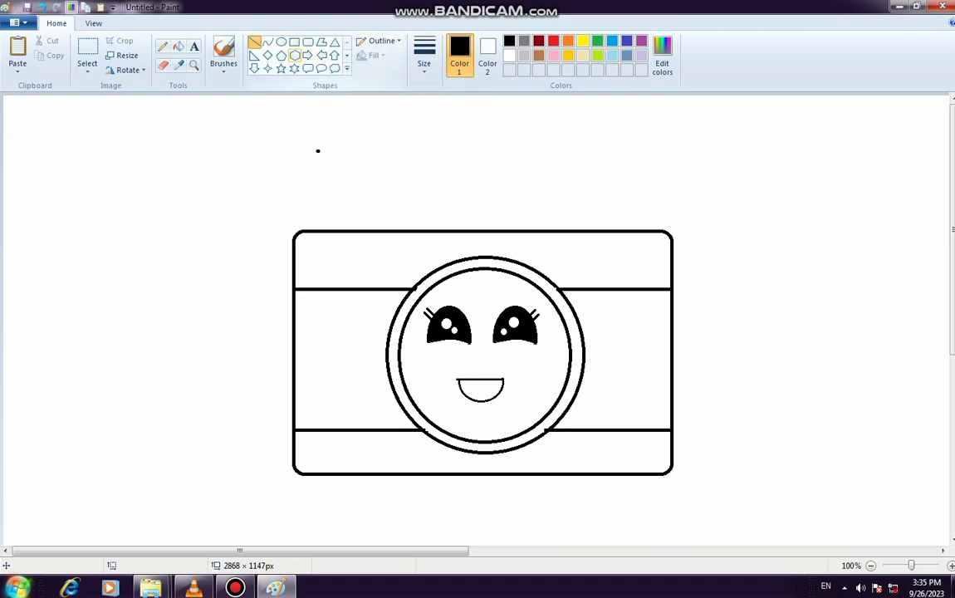
pyautogui.click(282, 42)
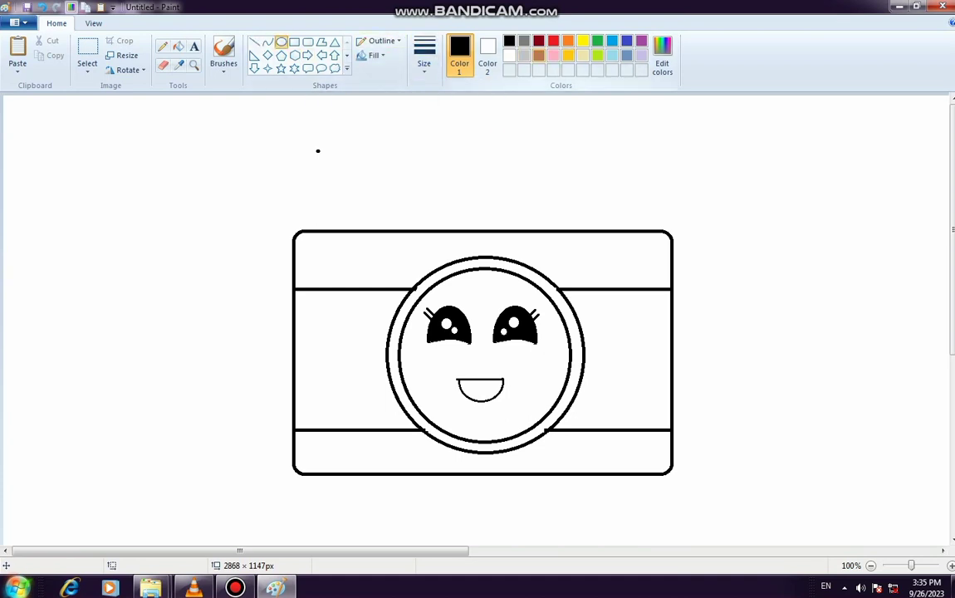
pyautogui.click(524, 54)
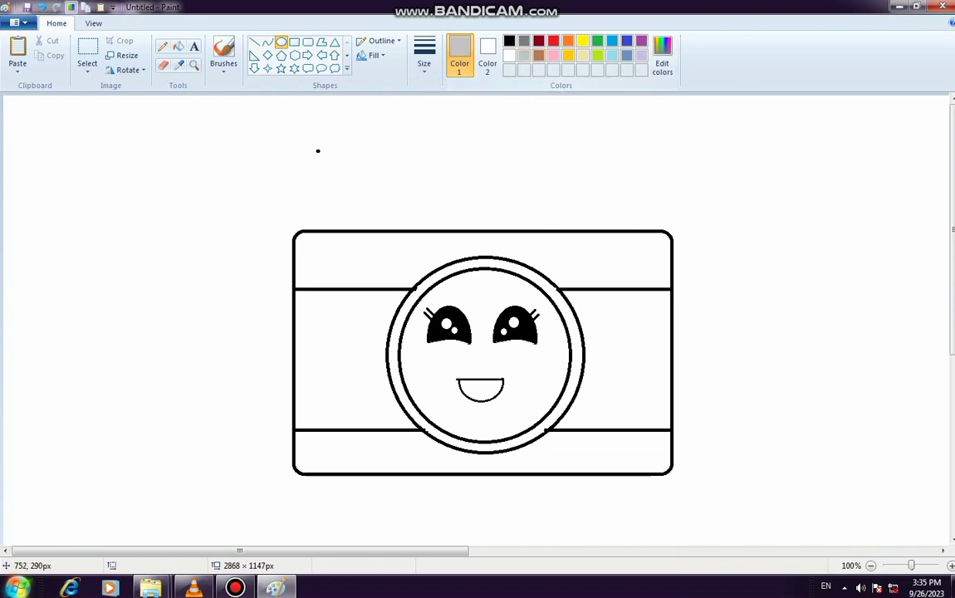
pyautogui.moveTo(418, 368); pyautogui.dragTo(443, 391)
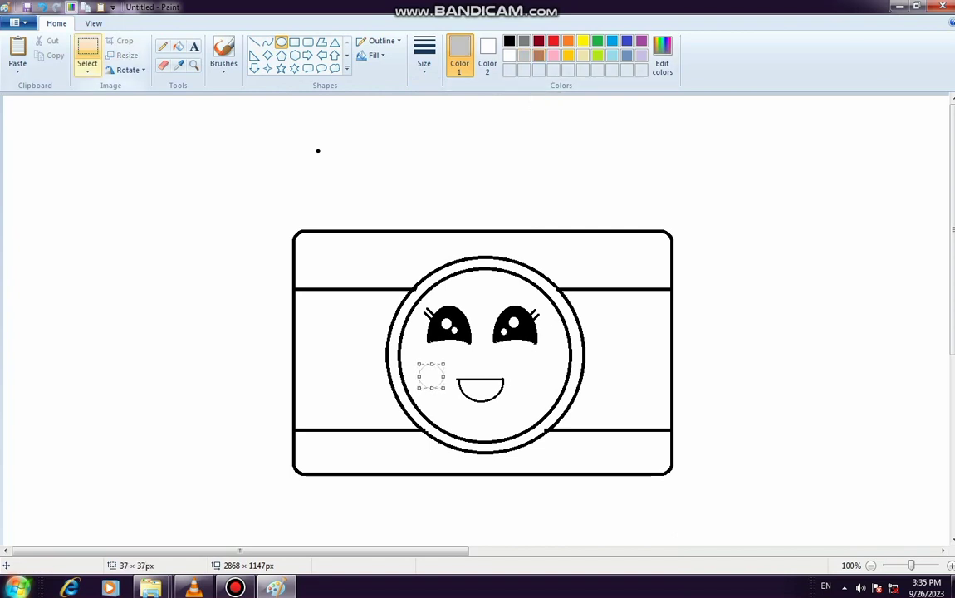
# Copy the light gray cheek circle and place the duplicate level with it on the right cheek
pyautogui.click(87, 59)
pyautogui.moveTo(408, 355); pyautogui.dragTo(447, 390)
pyautogui.click(53, 56)
pyautogui.click(17, 49)
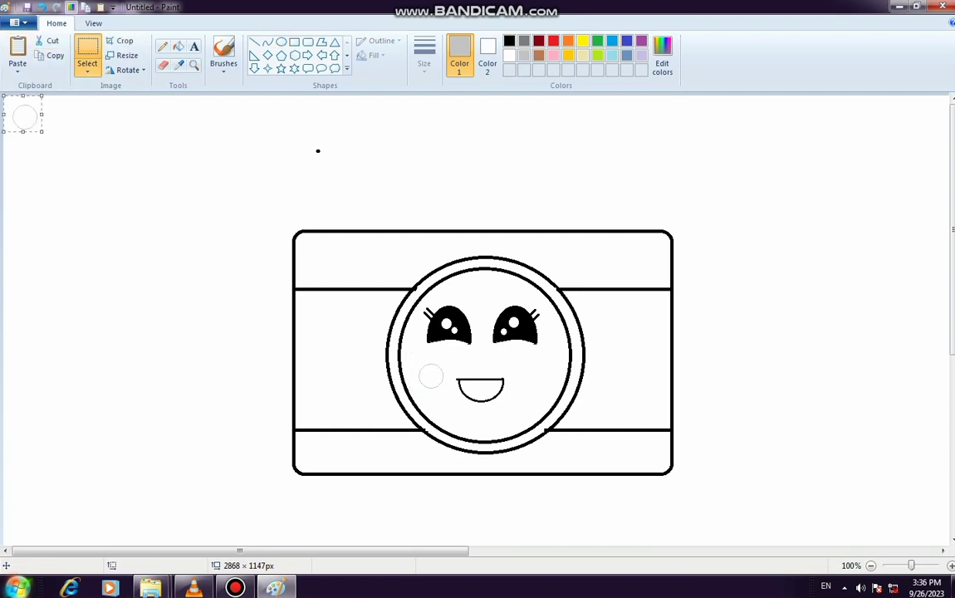
pyautogui.moveTo(23, 114); pyautogui.dragTo(538, 371)
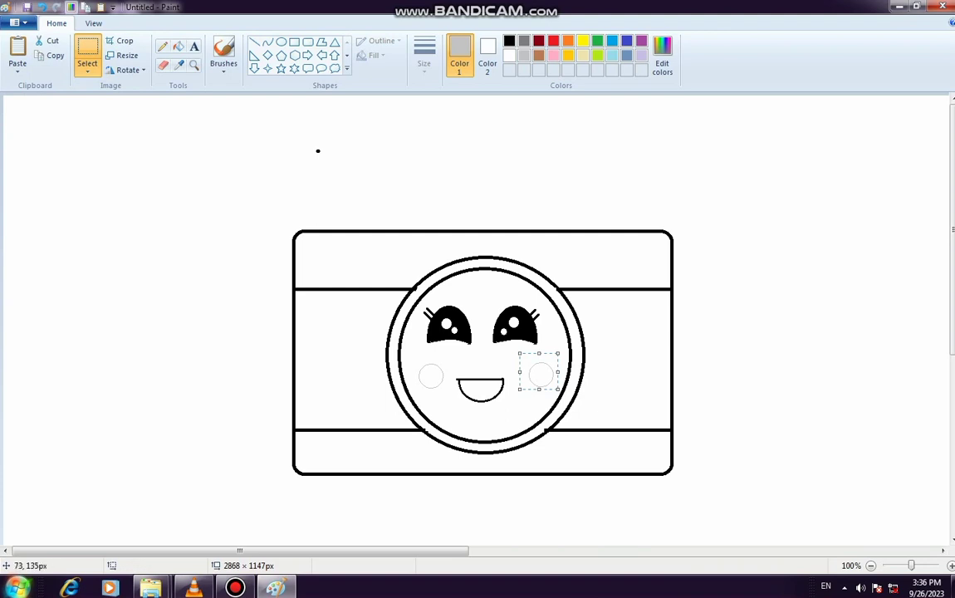
pyautogui.press('Down')
pyautogui.press('Down')
pyautogui.press('Left')
pyautogui.click(79, 195)
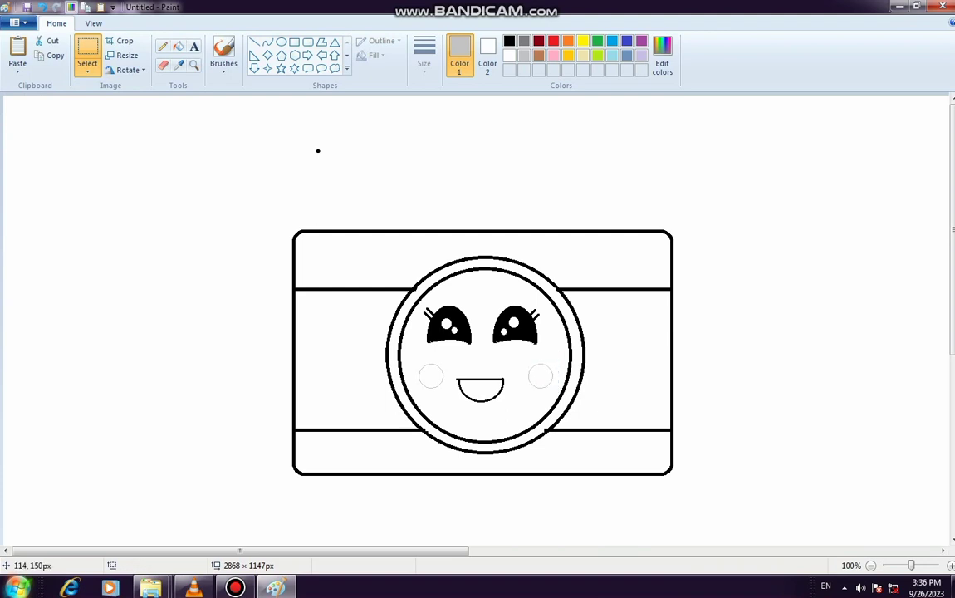
# Draw a rectangle of about 91 × 28 px in the camera body's upper-left corner with a black, second-thickest outline
pyautogui.click(294, 42)
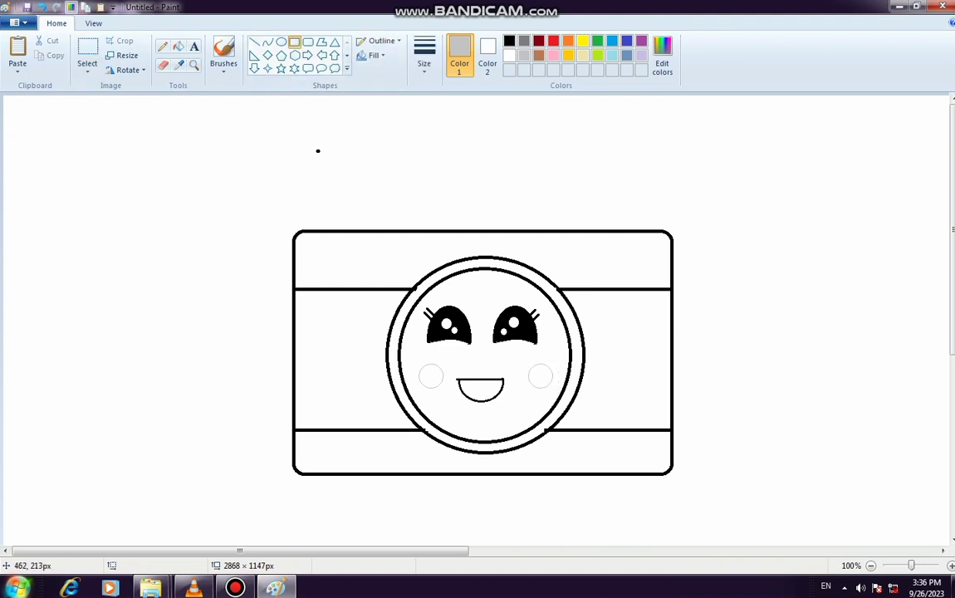
pyautogui.moveTo(310, 242); pyautogui.dragTo(373, 259)
pyautogui.click(509, 41)
pyautogui.click(425, 57)
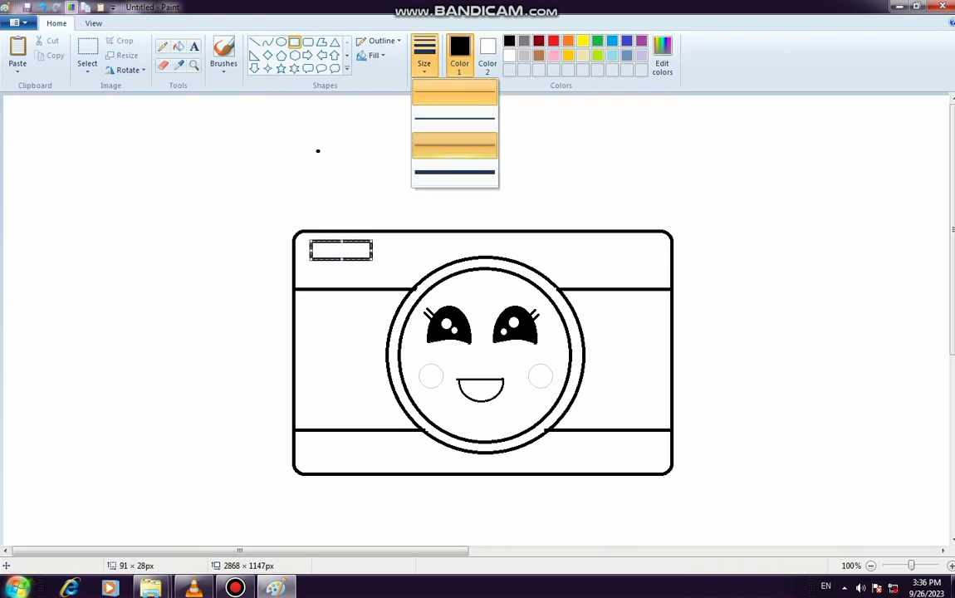
pyautogui.click(422, 144)
pyautogui.click(401, 139)
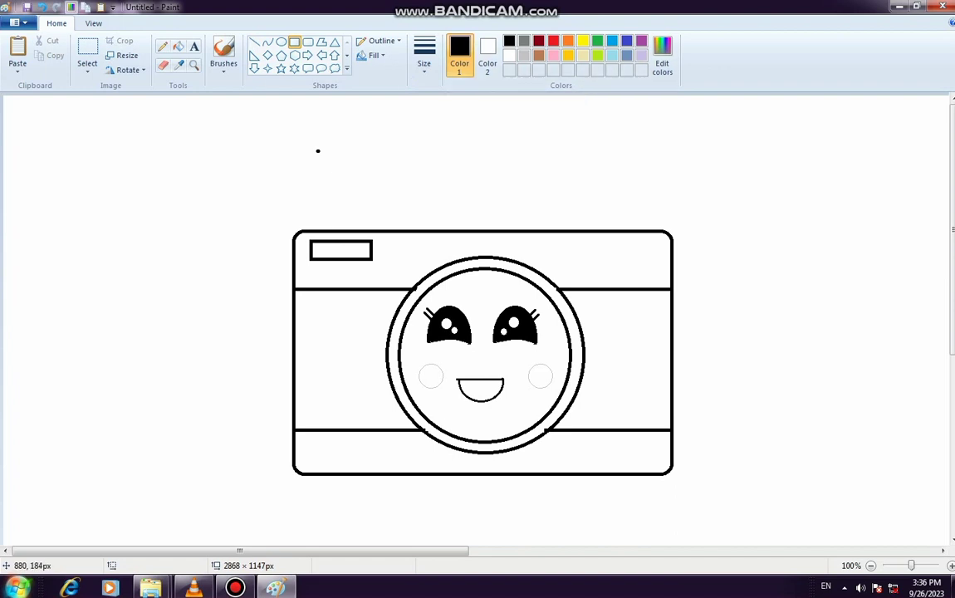
# Draw a shutter button rectangle of about 59 × 18 px on the camera's top edge and nudge it toward the right corner
pyautogui.moveTo(589, 218); pyautogui.dragTo(631, 230)
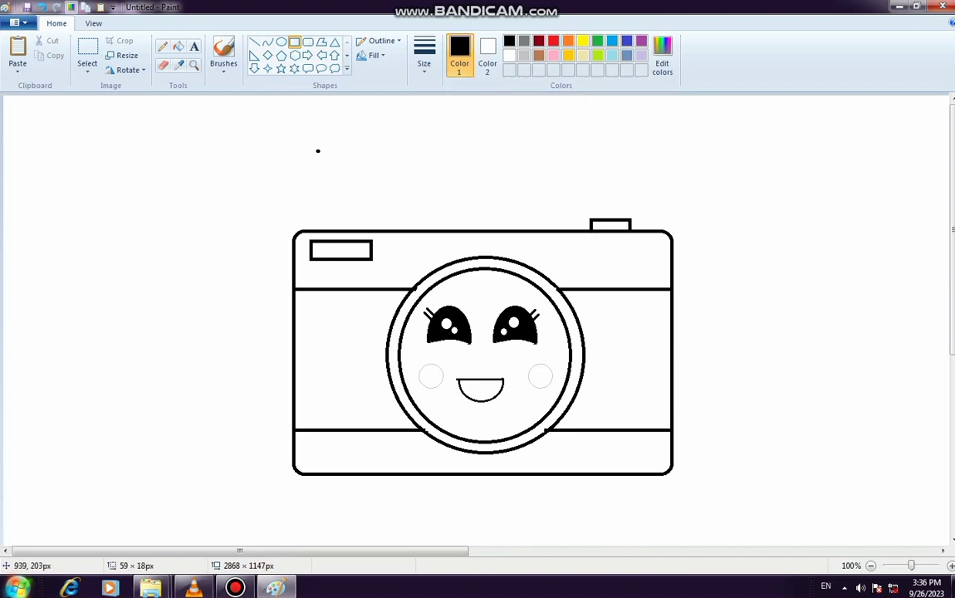
pyautogui.press('Right')
pyautogui.press('Right')
pyautogui.press('Right')
pyautogui.press('Right')
pyautogui.press('Right')
pyautogui.press('Right')
pyautogui.press('Right')
pyautogui.press('Right')
pyautogui.press('Right')
pyautogui.press('Right')
pyautogui.press('Right')
pyautogui.press('Right')
pyautogui.press('Right')
pyautogui.click(560, 191)
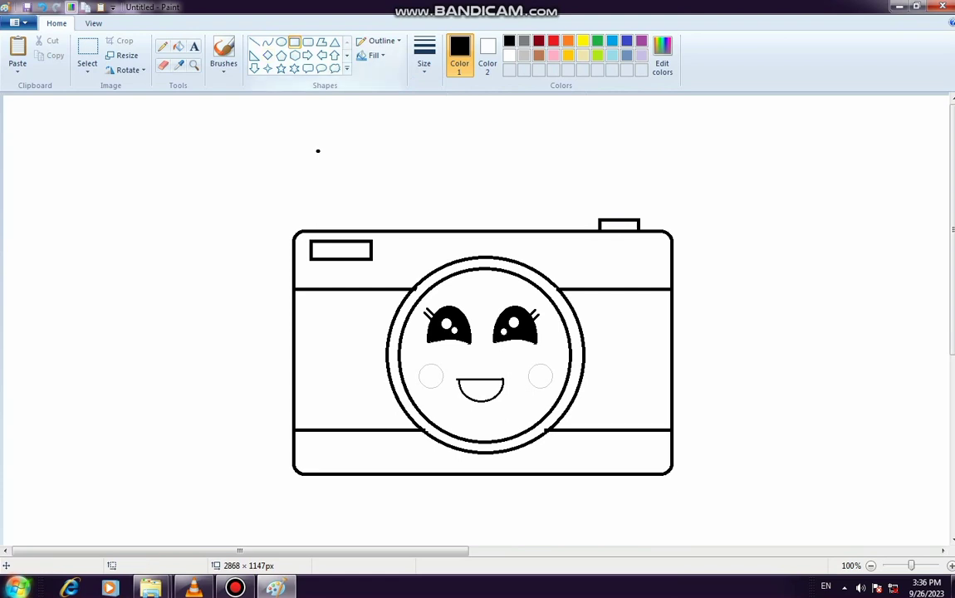
# Draw a small circle in the body's upper-right corner and two small squares side by side at the right of the bottom band
pyautogui.click(281, 41)
pyautogui.moveTo(637, 242)
pyautogui.mouseDown()
pyautogui.moveTo(655, 259)
pyautogui.moveTo(648, 265)
pyautogui.mouseUp()
pyautogui.click(671, 384)
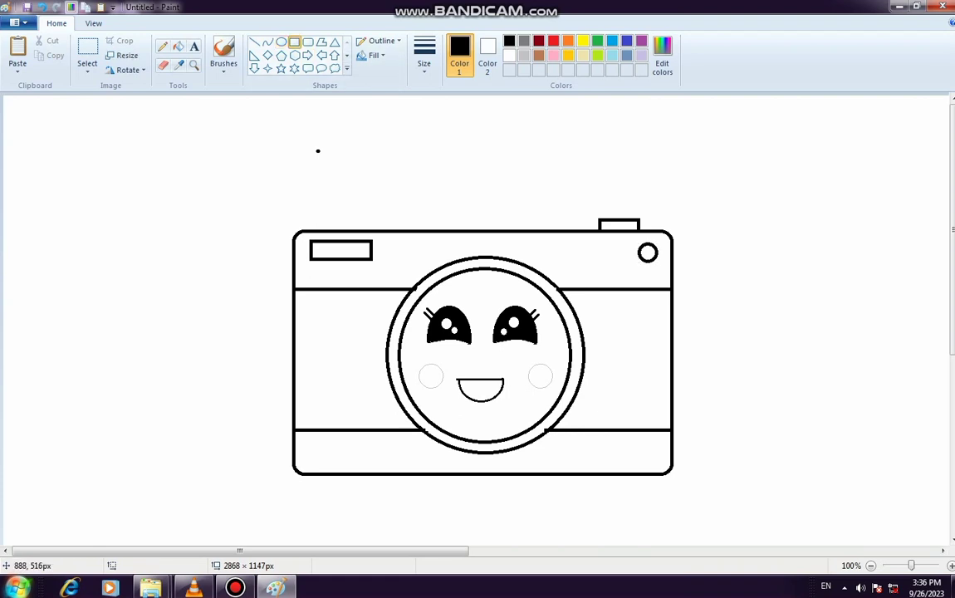
pyautogui.moveTo(606, 442)
pyautogui.mouseDown()
pyautogui.moveTo(621, 458)
pyautogui.moveTo(640, 458)
pyautogui.mouseUp()
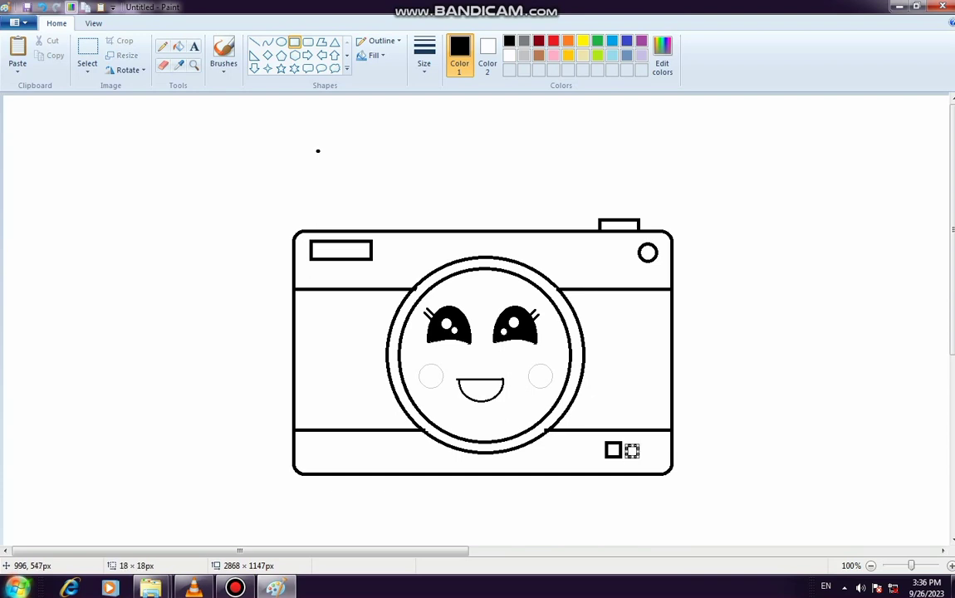
pyautogui.click(724, 425)
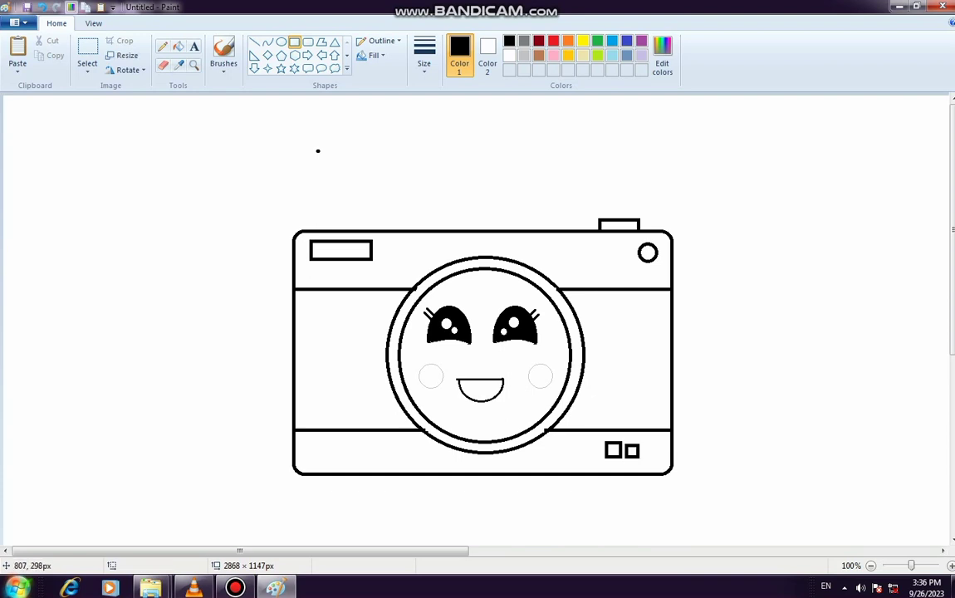
# Draw three short flash lines, vertical, diagonal and horizontal, radiating outward from the camera's upper-left corner with the Line tool
pyautogui.click(255, 42)
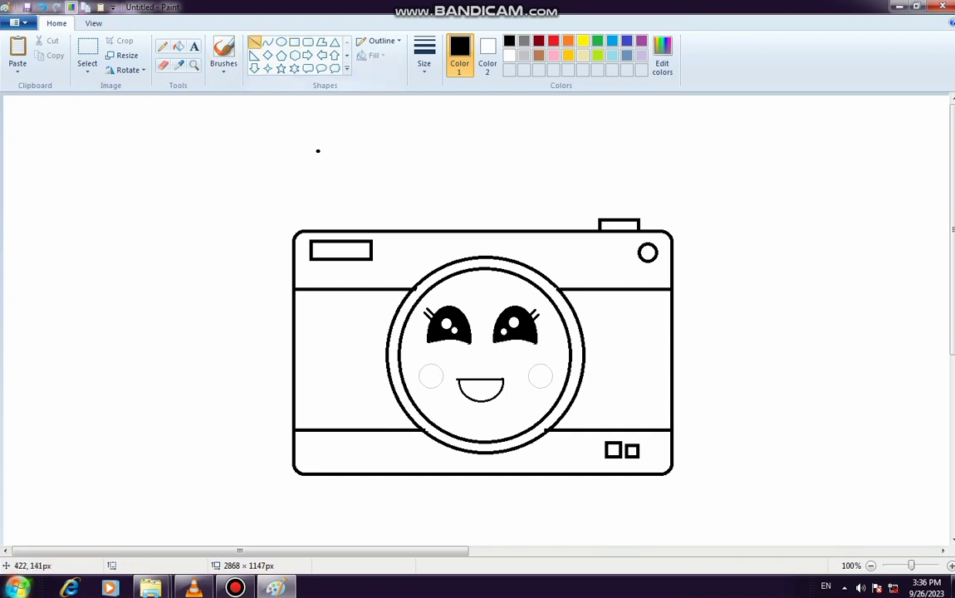
pyautogui.moveTo(304, 209)
pyautogui.mouseDown()
pyautogui.moveTo(288, 196)
pyautogui.moveTo(302, 181)
pyautogui.mouseUp()
pyautogui.moveTo(289, 216); pyautogui.dragTo(266, 196)
pyautogui.moveTo(285, 237); pyautogui.dragTo(242, 237)
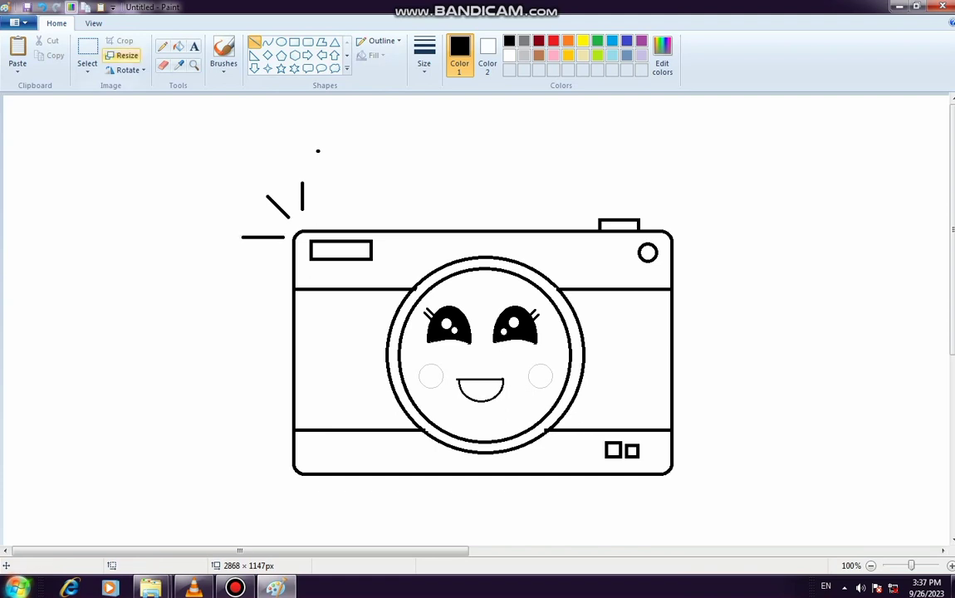
# Select and delete the stray black dot above the camera
pyautogui.click(87, 54)
pyautogui.moveTo(284, 126); pyautogui.dragTo(352, 169)
pyautogui.press('Delete')
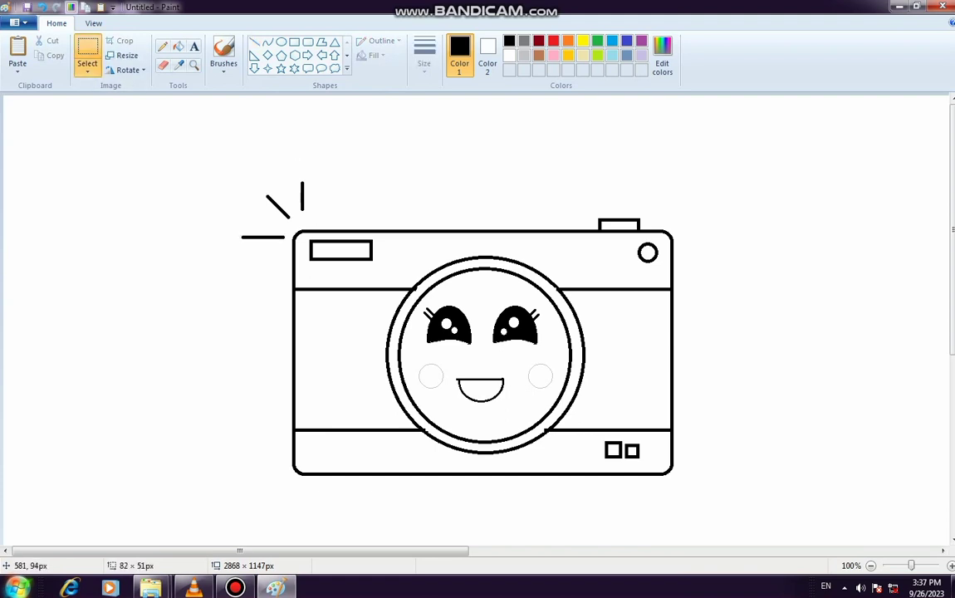
# Fill the camera body's middle band yellow on both sides of the lens
pyautogui.click(583, 40)
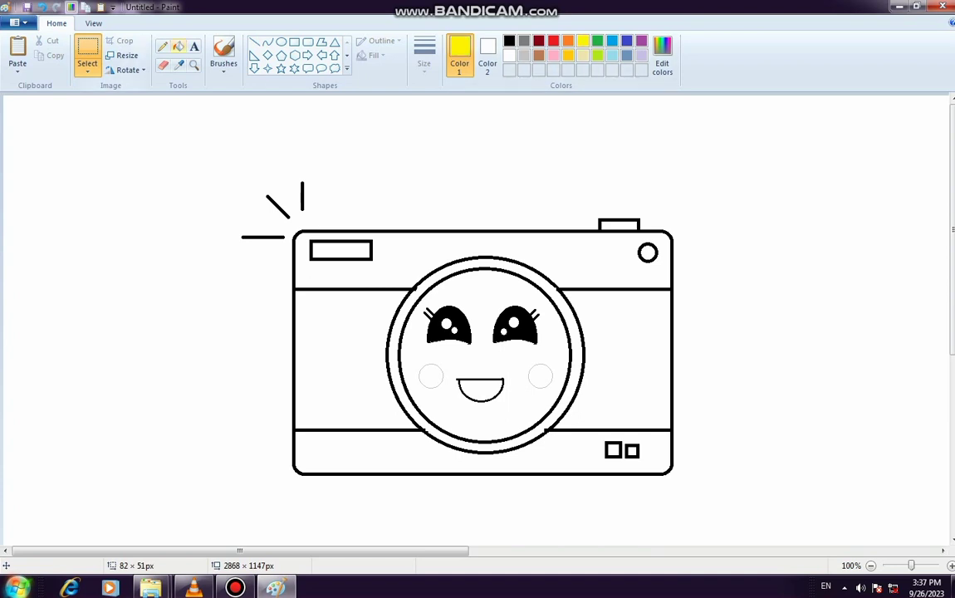
pyautogui.click(179, 46)
pyautogui.click(367, 362)
pyautogui.click(660, 377)
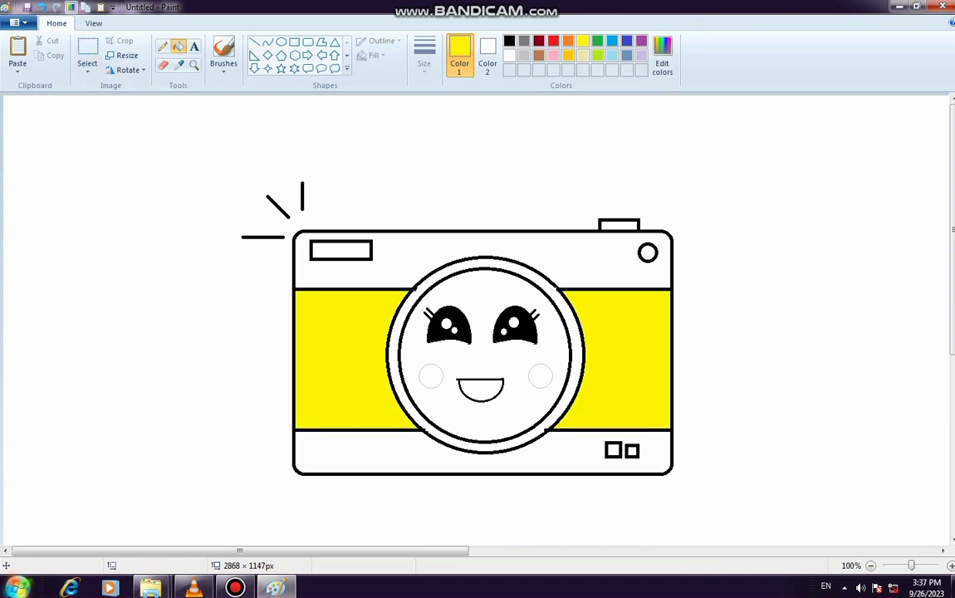
# Fill the body's upper and lower bands, the face and the lens ring with lavender
pyautogui.click(642, 54)
pyautogui.click(593, 281)
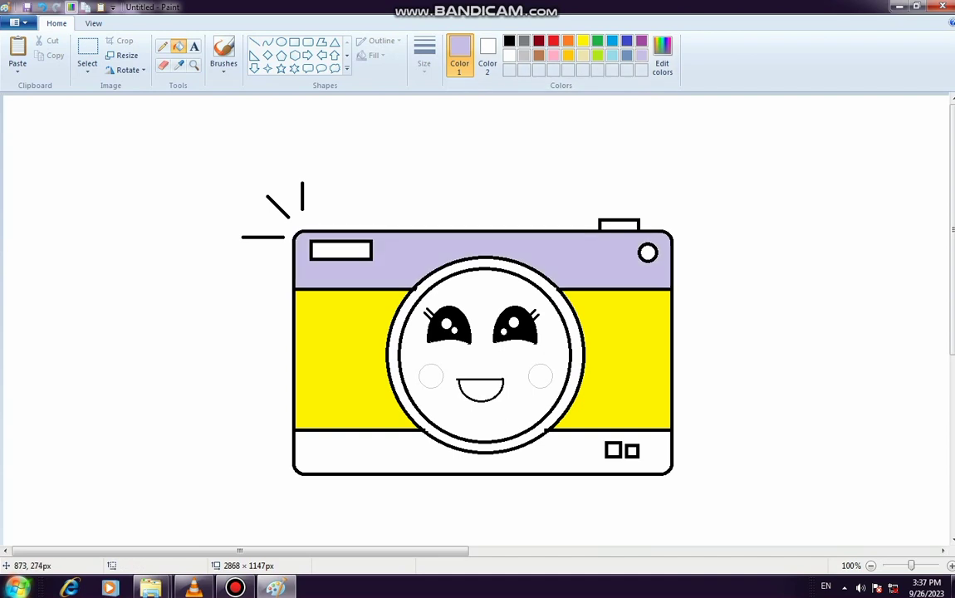
pyautogui.click(500, 467)
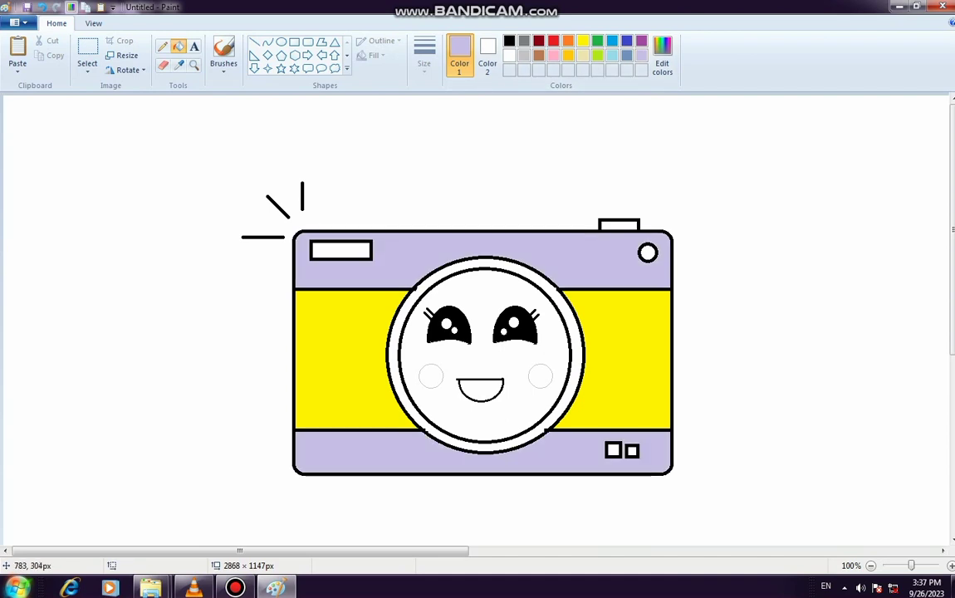
pyautogui.click(488, 290)
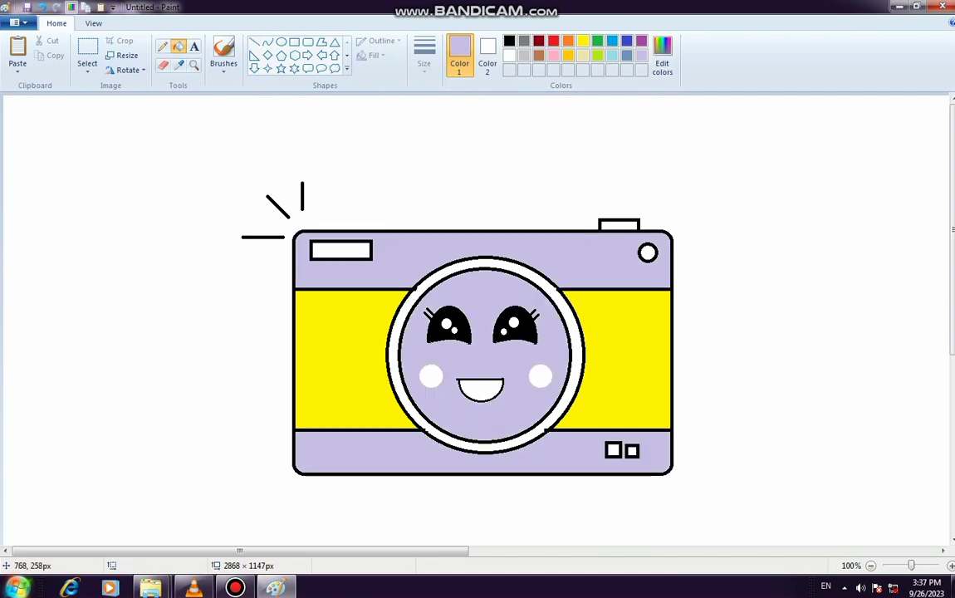
pyautogui.click(555, 292)
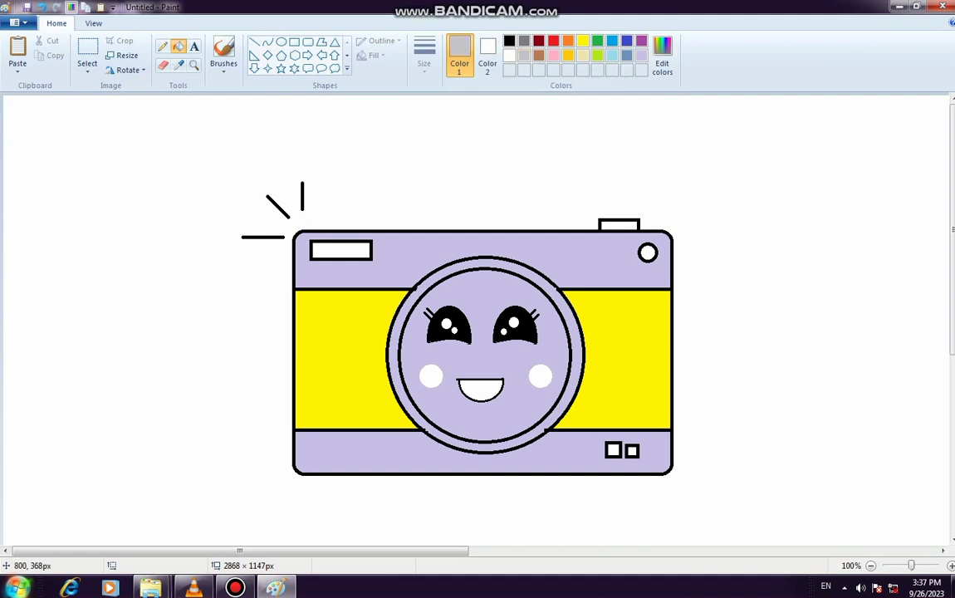
# Fill both cheeks light gray, and fill the shutter button and the small upper-right circle yellow
pyautogui.click(540, 377)
pyautogui.click(430, 376)
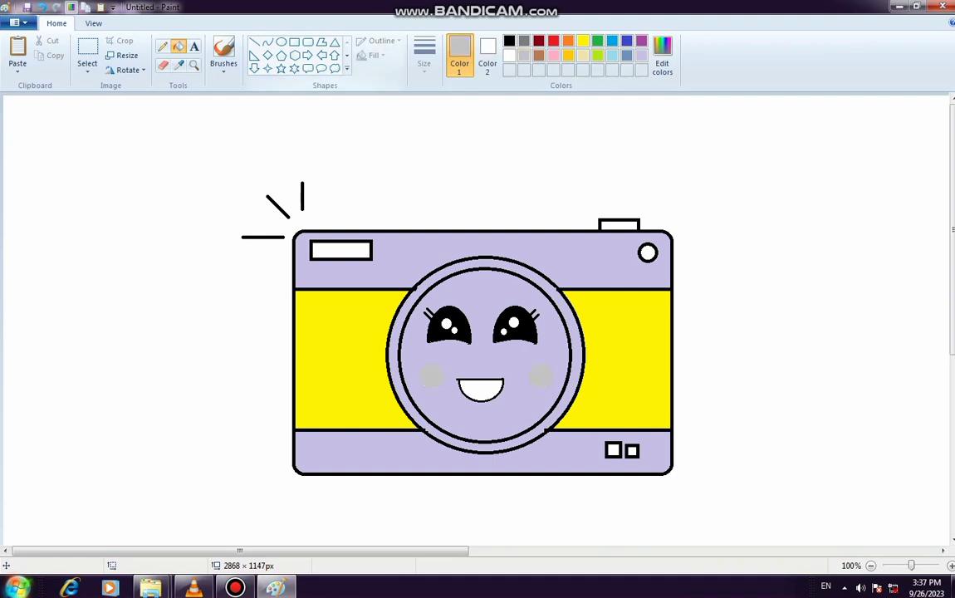
pyautogui.click(568, 41)
pyautogui.click(583, 41)
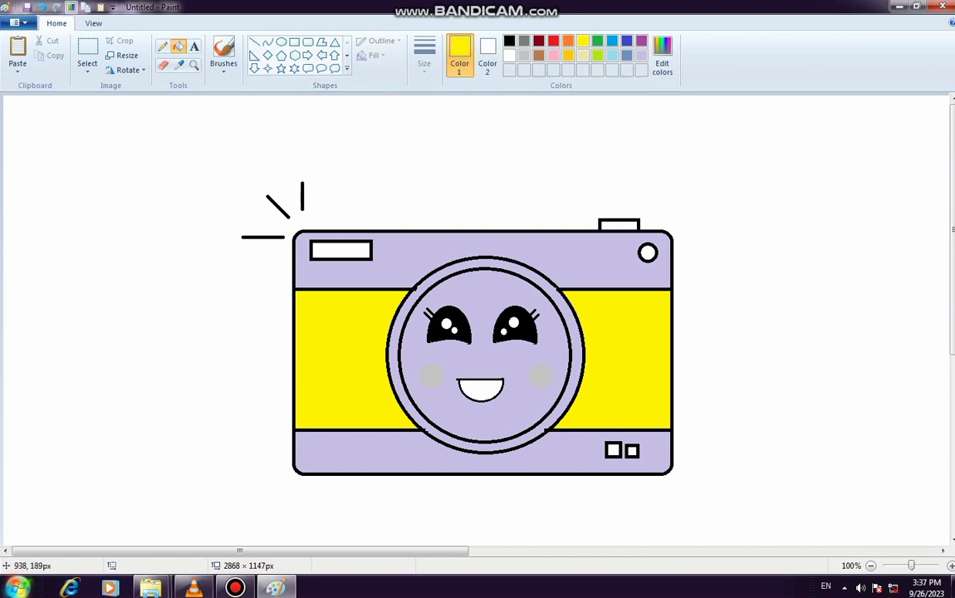
pyautogui.click(619, 226)
pyautogui.click(648, 253)
# Draw two red heart outlines side by side above the flash lines, the right one about 24 × 26 px
pyautogui.click(347, 69)
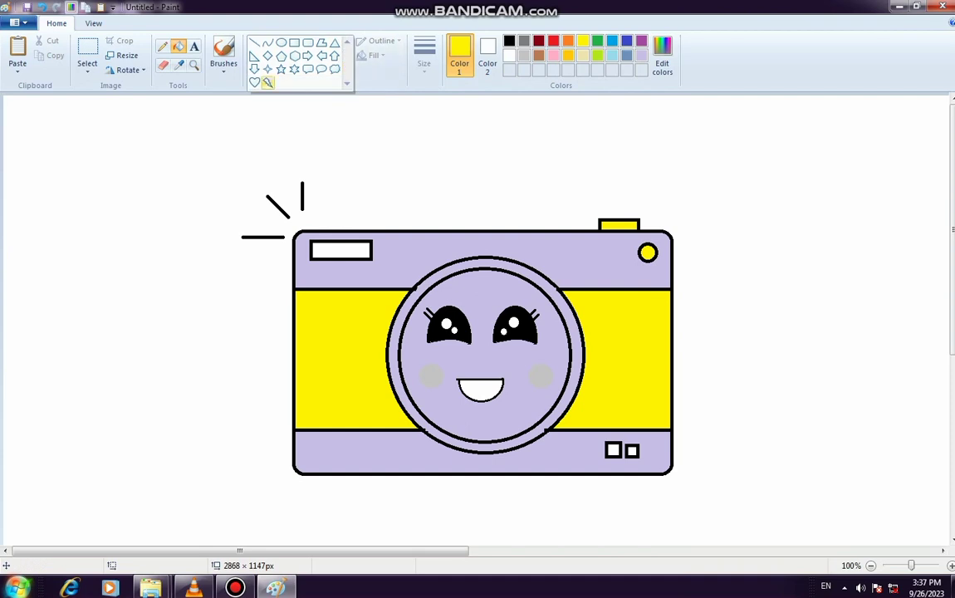
pyautogui.click(255, 82)
pyautogui.moveTo(308, 135); pyautogui.dragTo(328, 155)
pyautogui.click(554, 39)
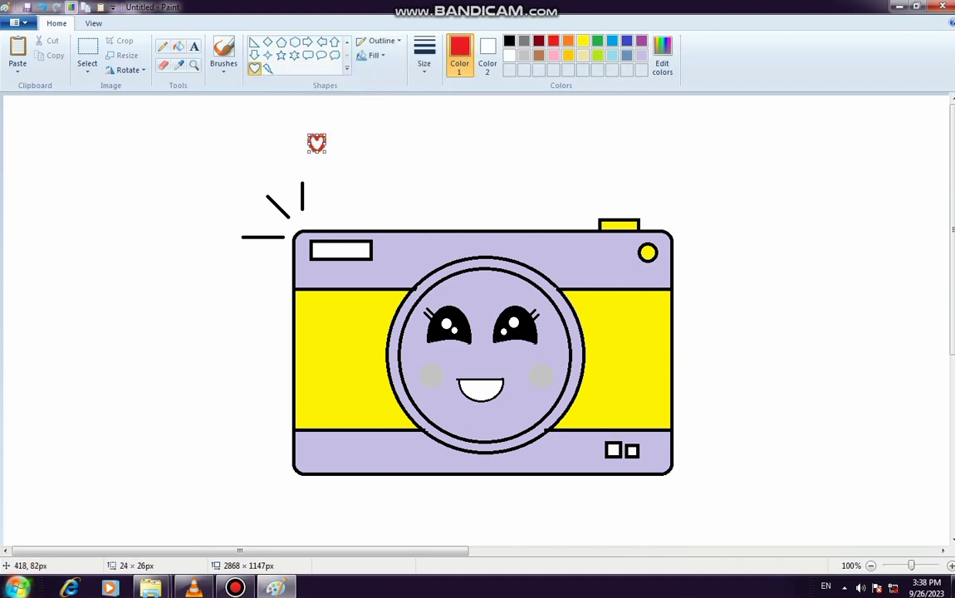
pyautogui.click(351, 139)
pyautogui.moveTo(259, 127); pyautogui.dragTo(281, 149)
pyautogui.click(320, 142)
# Fill both hearts with red
pyautogui.click(177, 45)
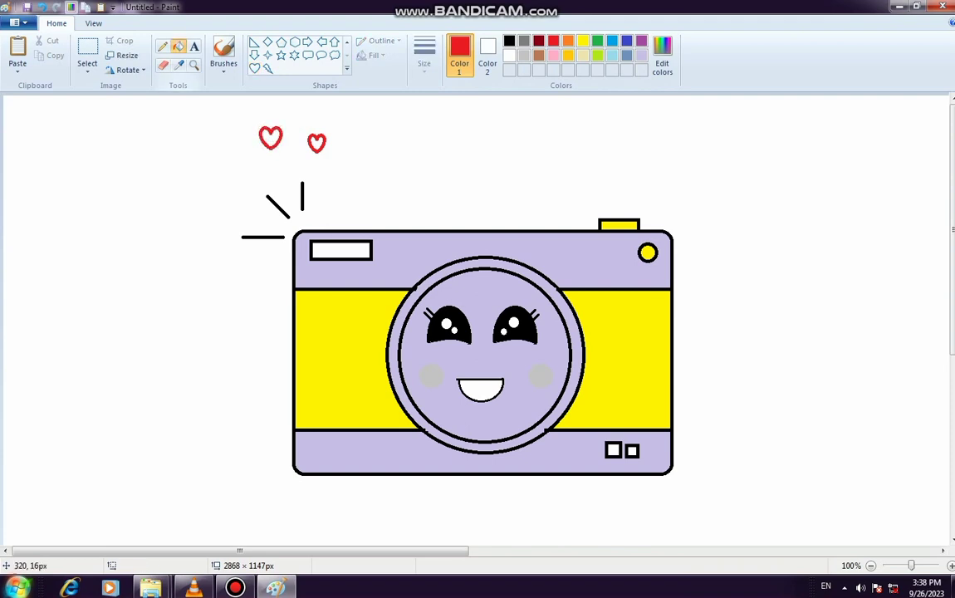
pyautogui.click(274, 140)
pyautogui.click(317, 142)
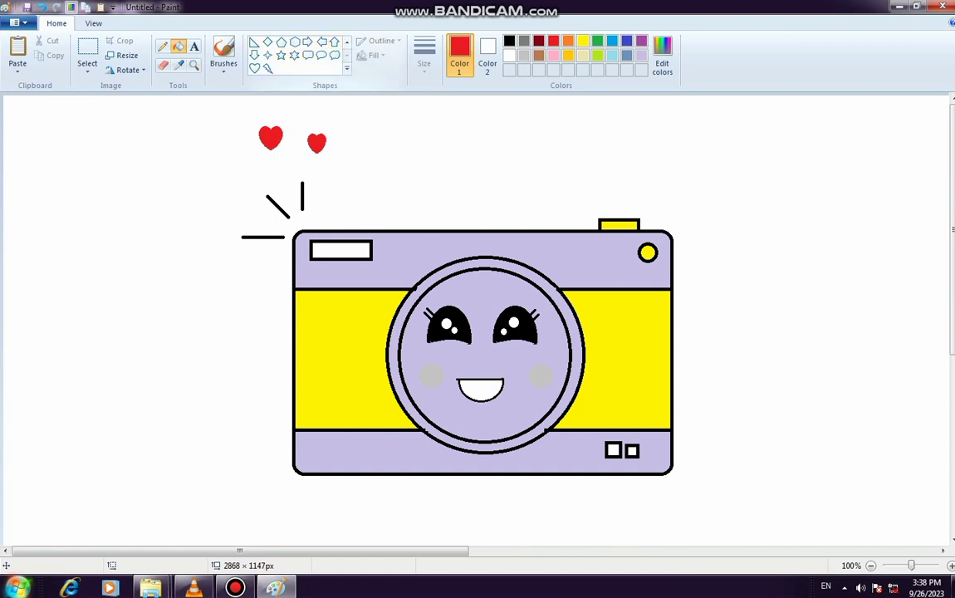
# Draw a black wrist strap loop hanging outward from the camera's upper-right corner using two bent lines of the Curve tool
pyautogui.click(347, 43)
pyautogui.click(267, 41)
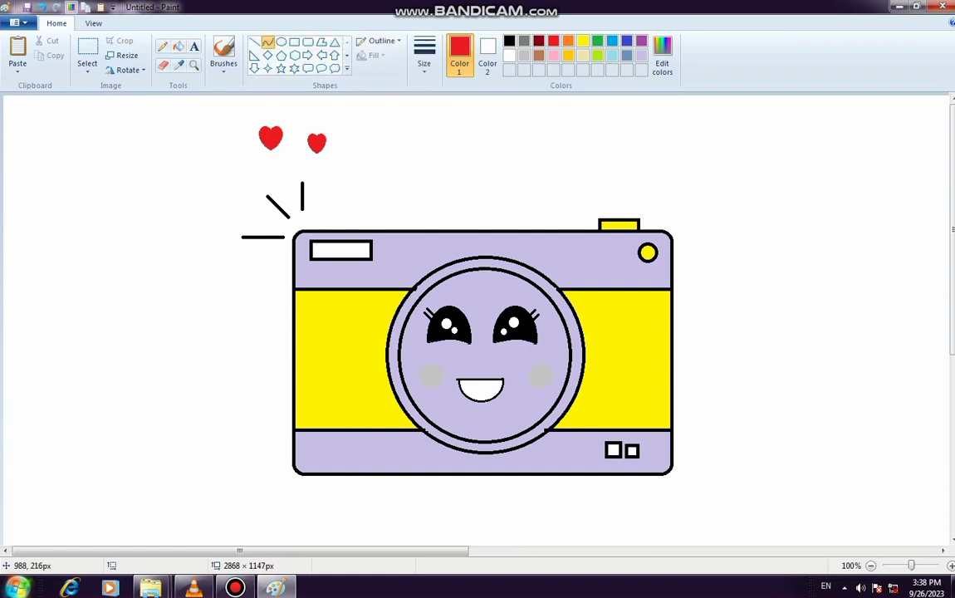
pyautogui.moveTo(671, 237); pyautogui.dragTo(744, 384)
pyautogui.click(509, 41)
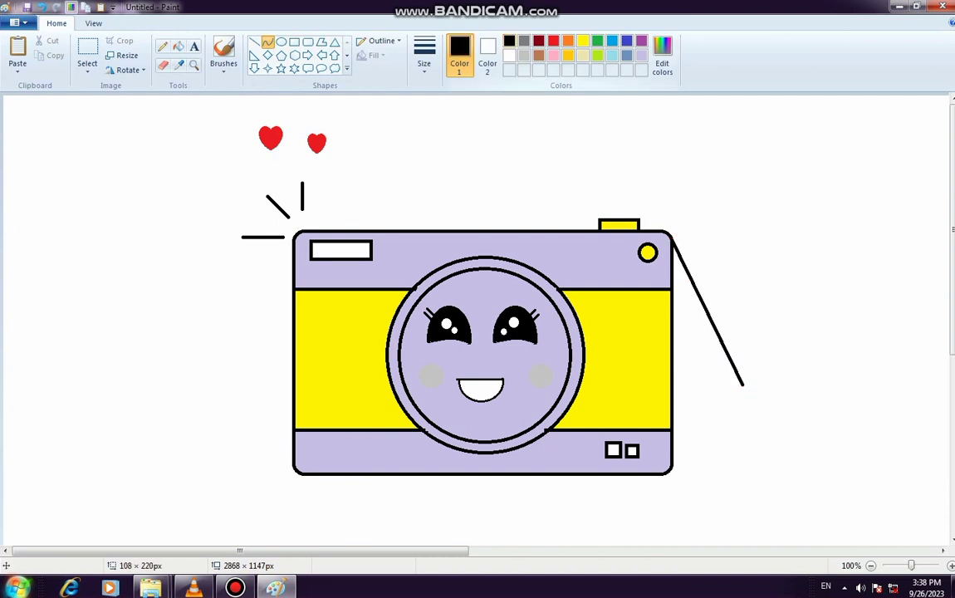
pyautogui.moveTo(720, 331); pyautogui.dragTo(731, 332)
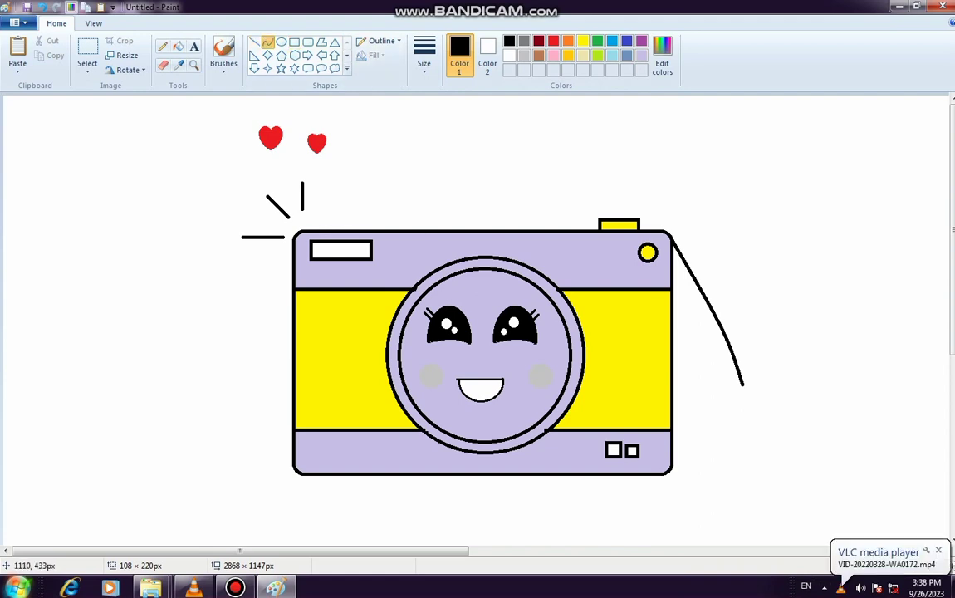
pyautogui.moveTo(742, 384); pyautogui.dragTo(673, 241)
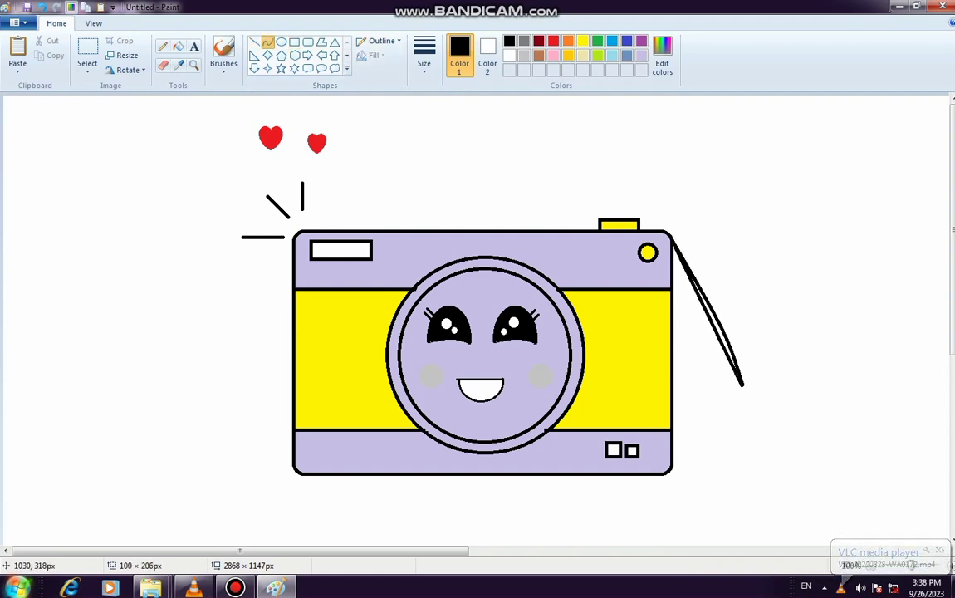
pyautogui.moveTo(716, 361); pyautogui.dragTo(722, 404)
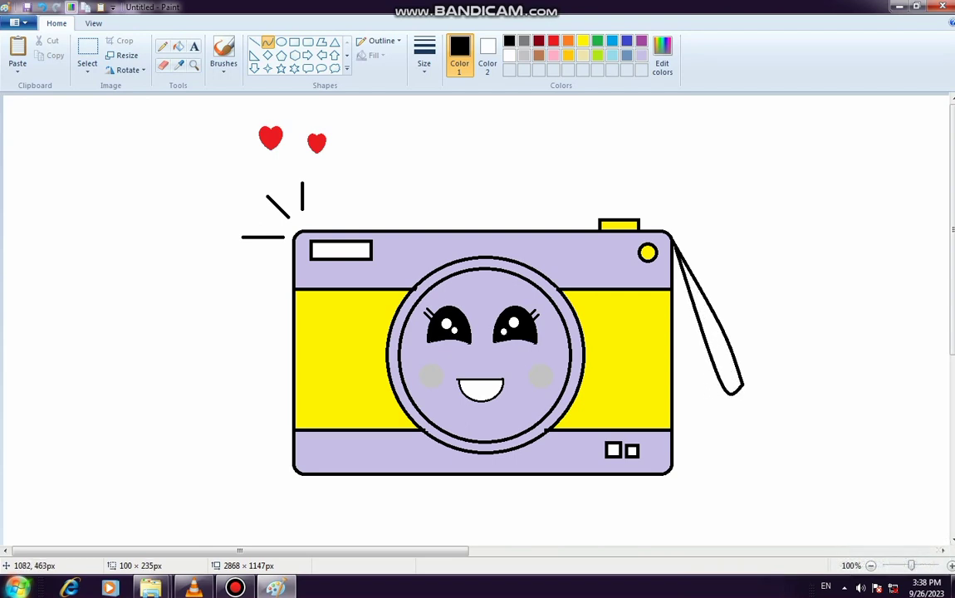